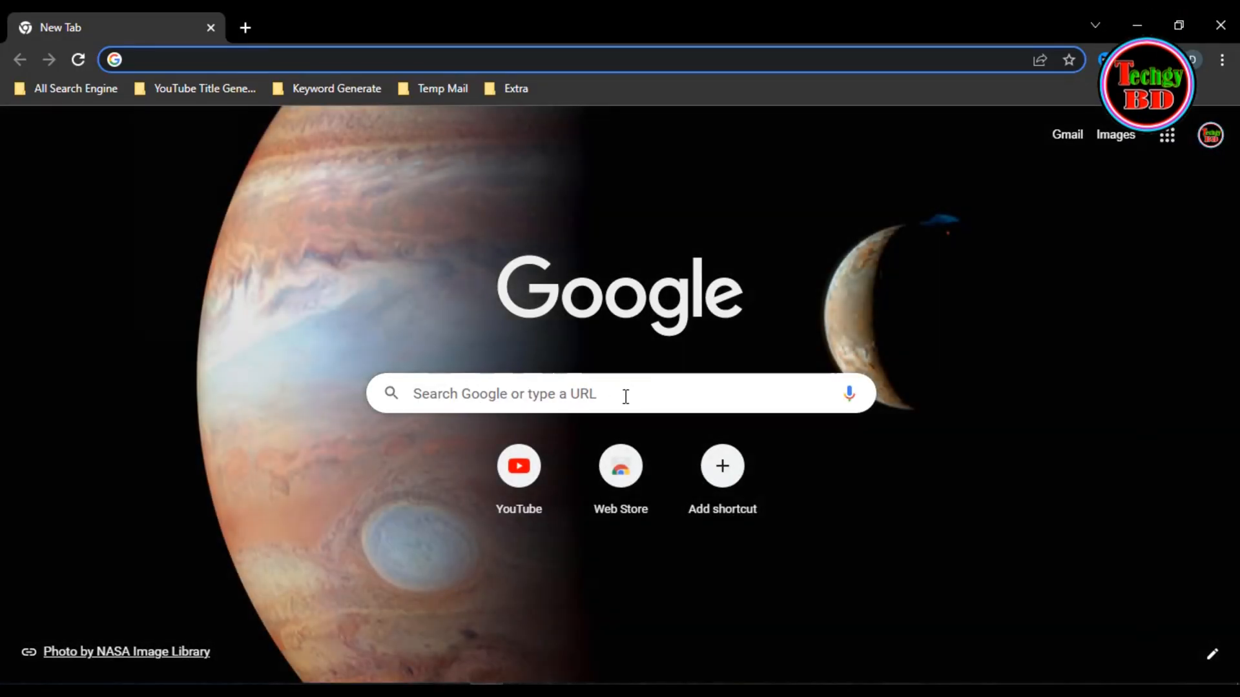
- Go to the panzoid.com website
{"action": "left_click", "coordinate": [617, 388]}
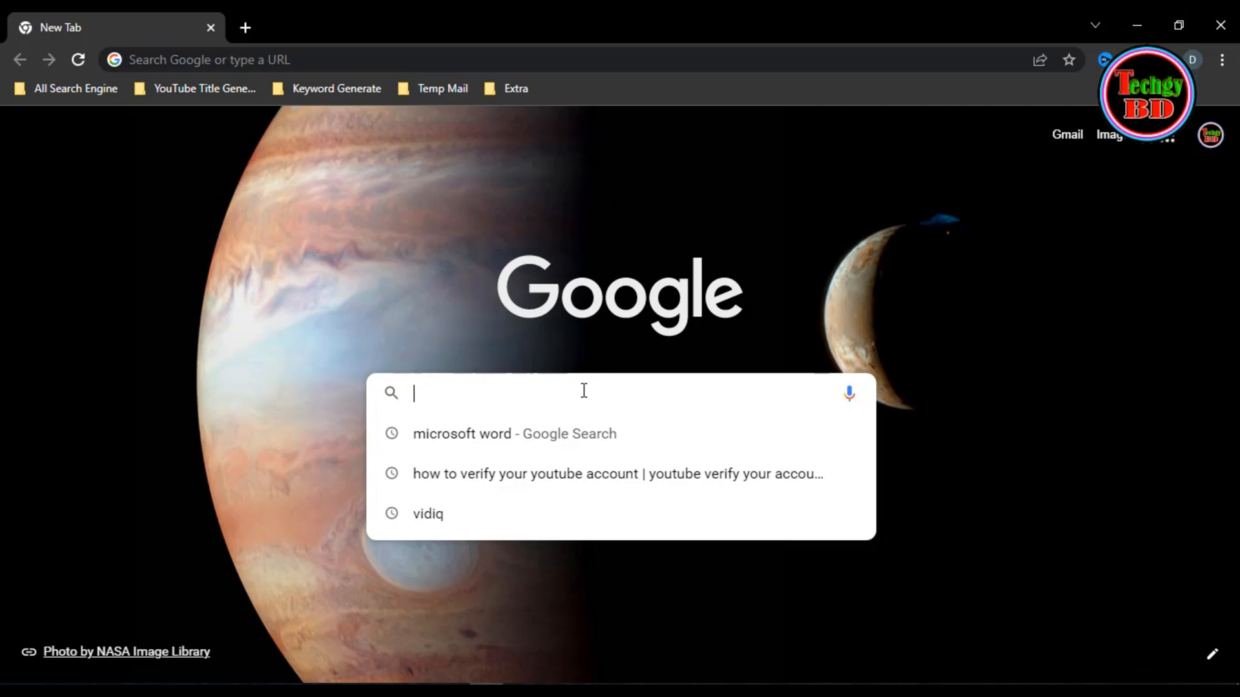
{"action": "type", "text": "panzoid"}
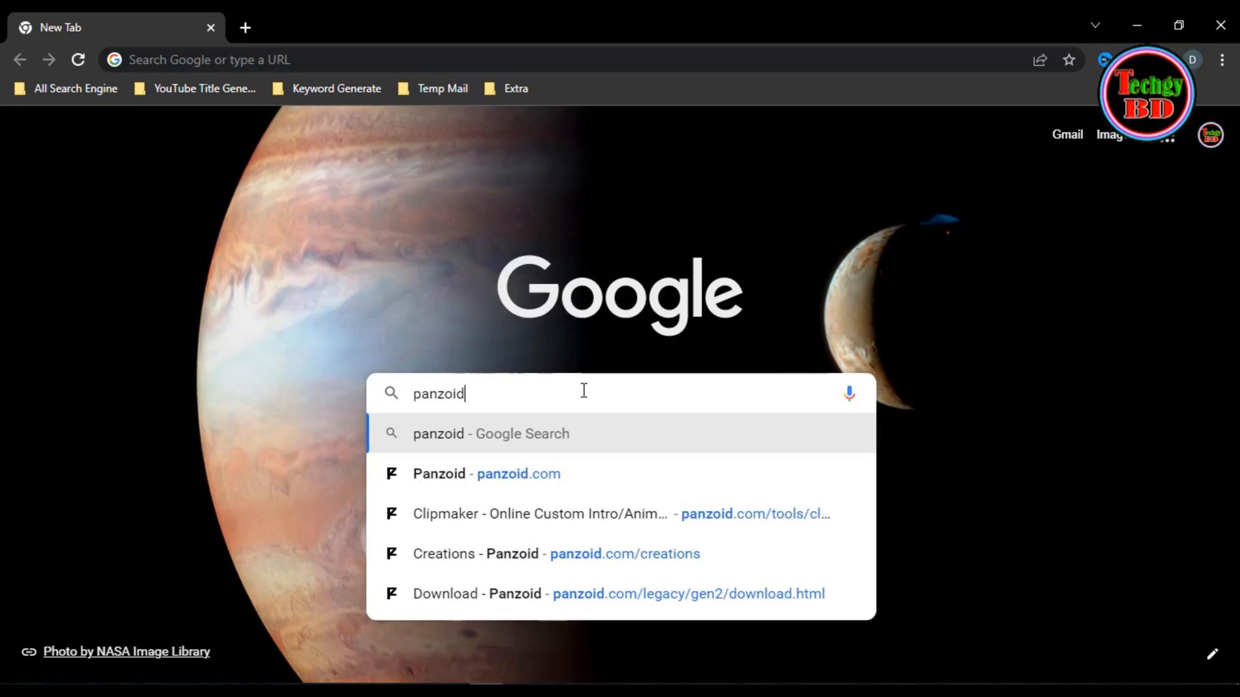
{"action": "type", "text": ".com"}
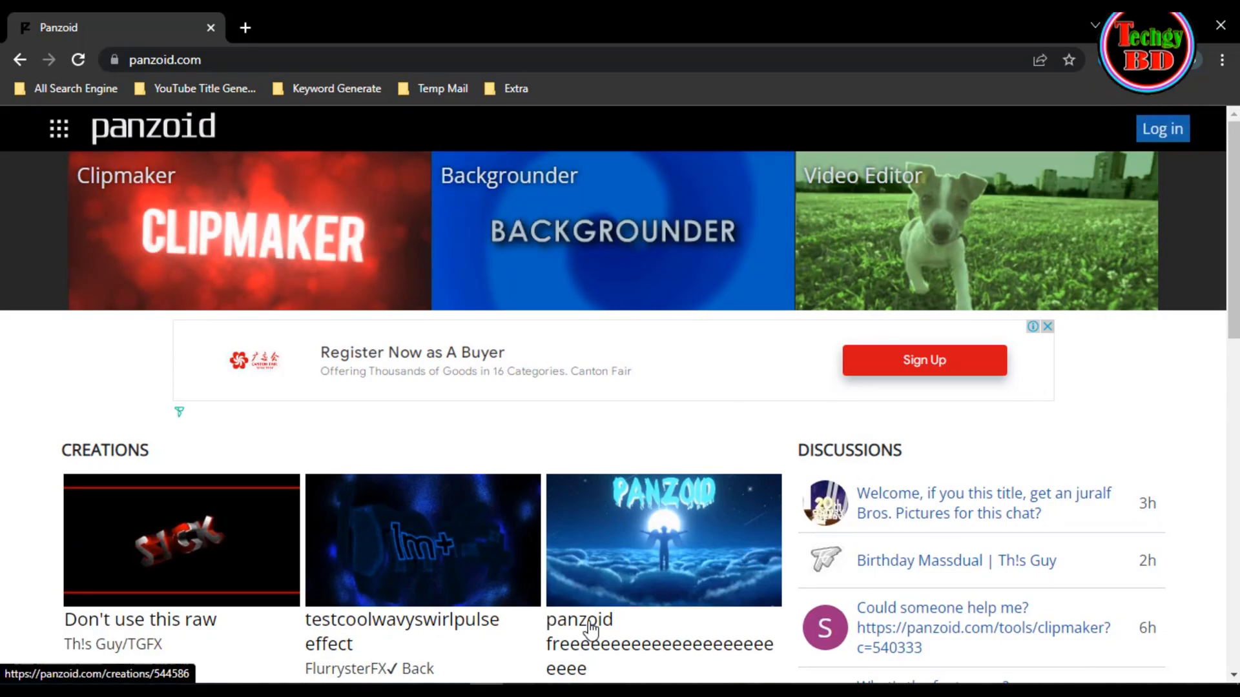
- Look over the homepage creations and open the full creations gallery
{"action": "scroll", "coordinate": [723, 497], "scroll_direction": "down", "scroll_amount": 8}
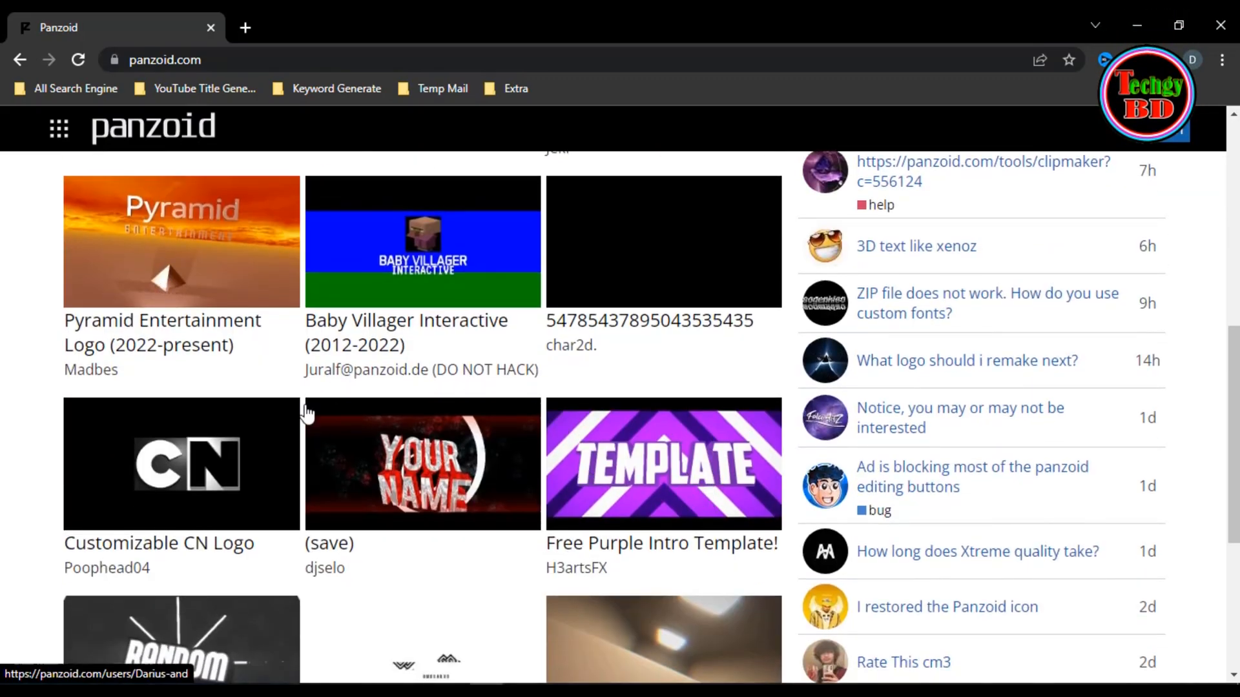
{"action": "scroll", "coordinate": [592, 503], "scroll_direction": "down", "scroll_amount": 3}
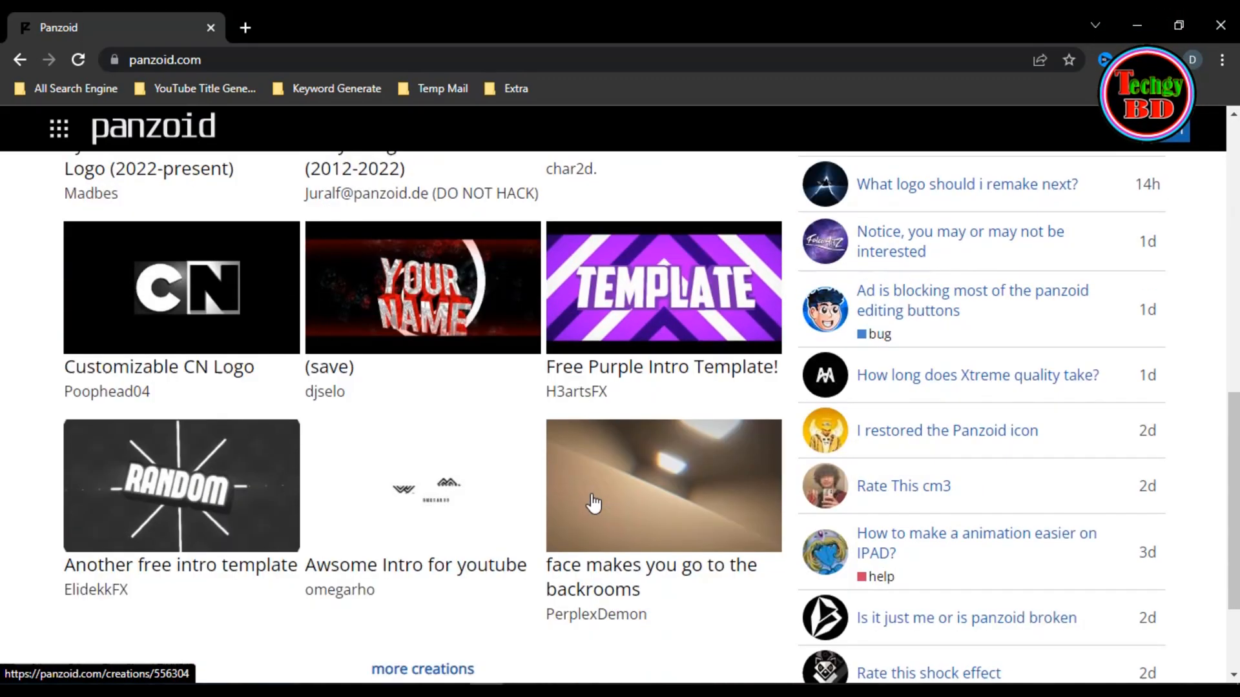
{"action": "scroll", "coordinate": [593, 503], "scroll_direction": "down", "scroll_amount": 3}
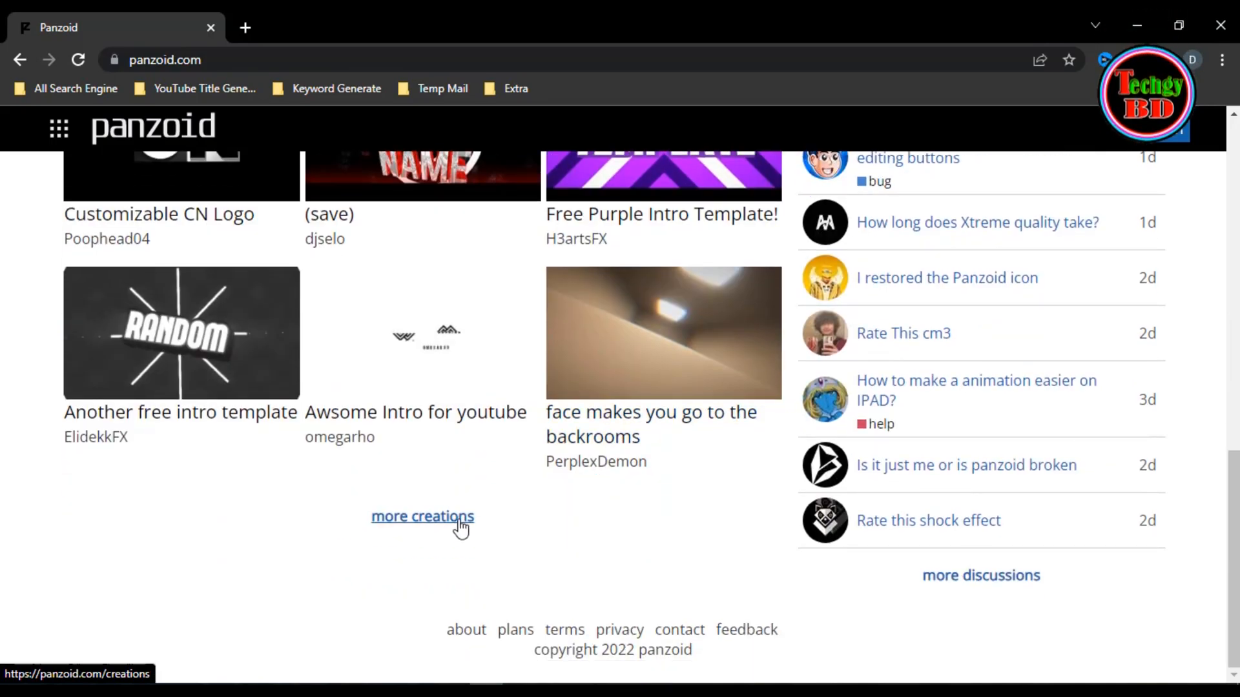
{"action": "left_click", "coordinate": [459, 524]}
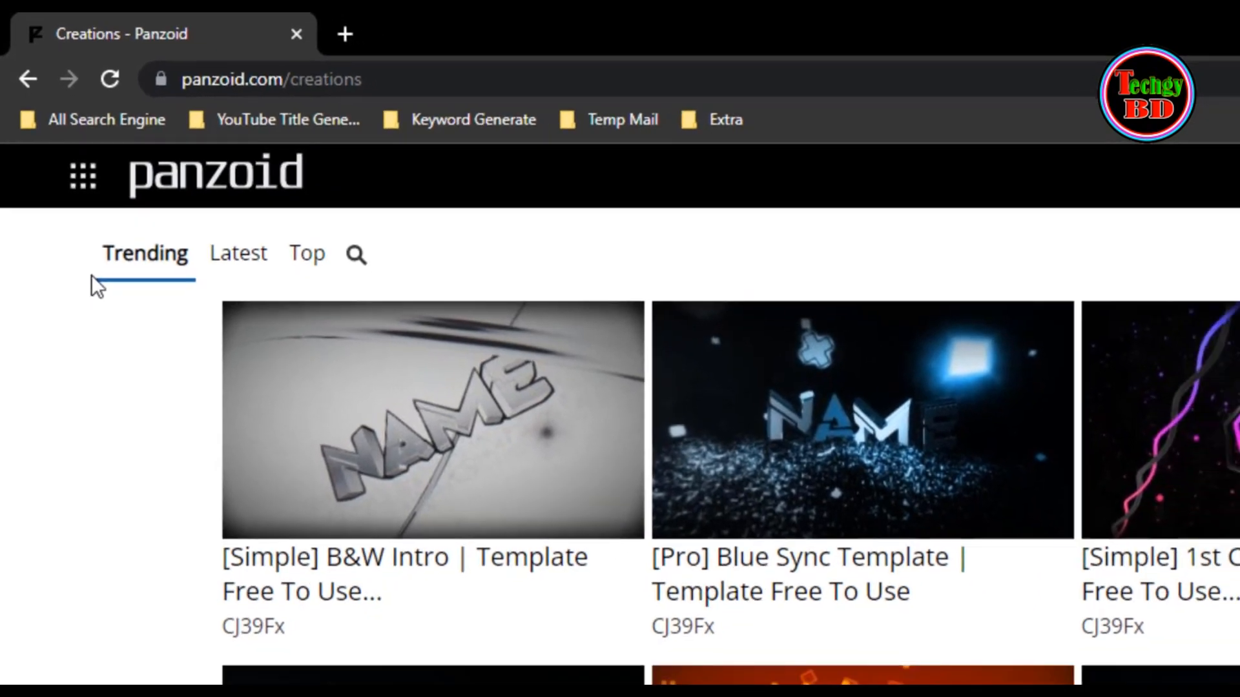
- Go through the Trending and Latest creations and display the Top list
{"action": "key", "text": "ctrl+shift+d"}
{"action": "left_click_drag", "start_coordinate": [93, 276], "coordinate": [193, 277]}
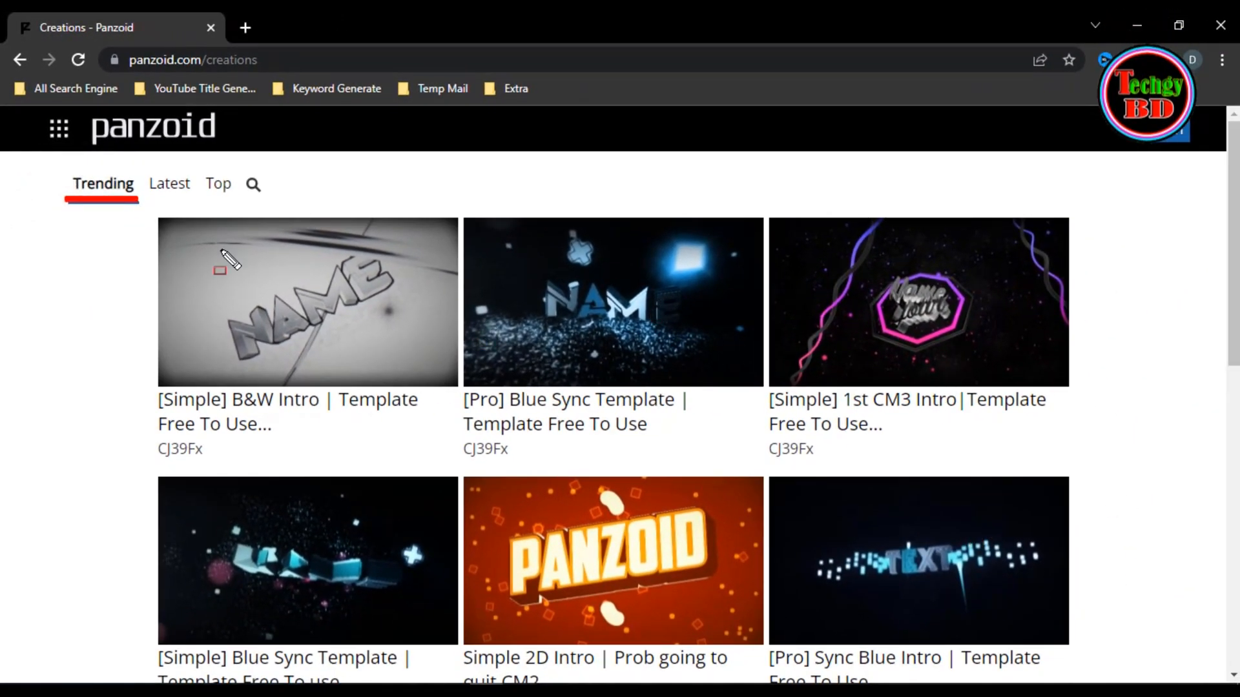
{"action": "left_click", "coordinate": [173, 191]}
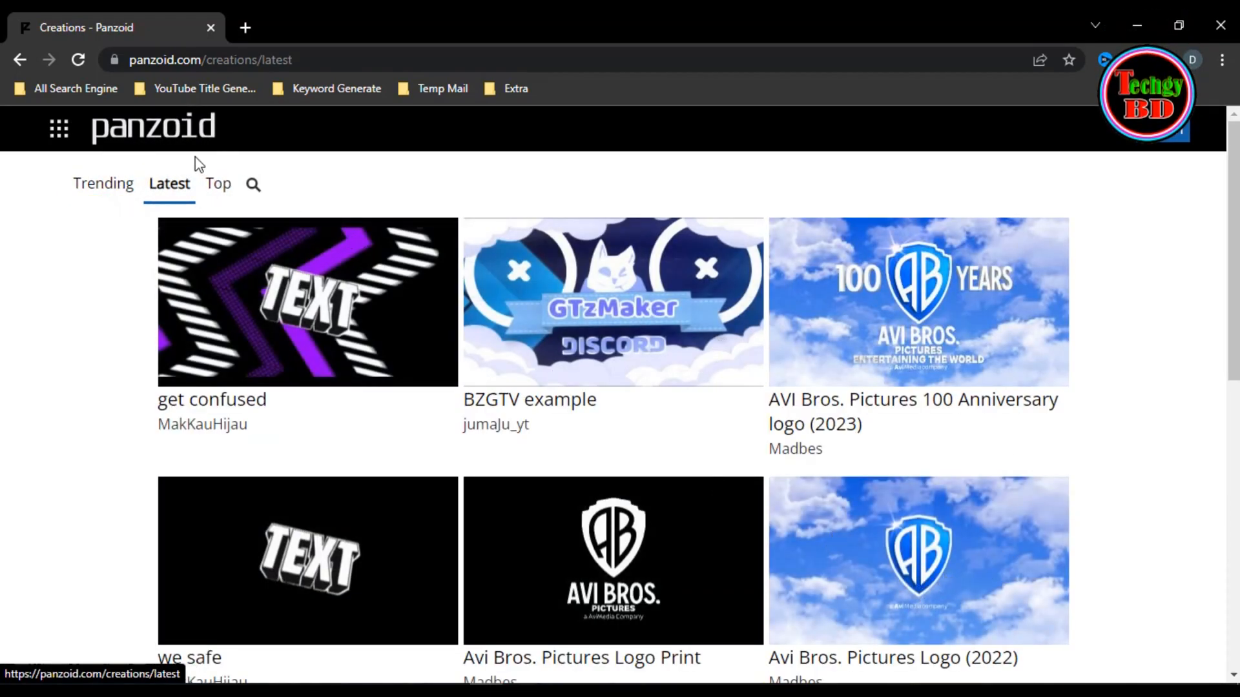
{"action": "left_click", "coordinate": [215, 187]}
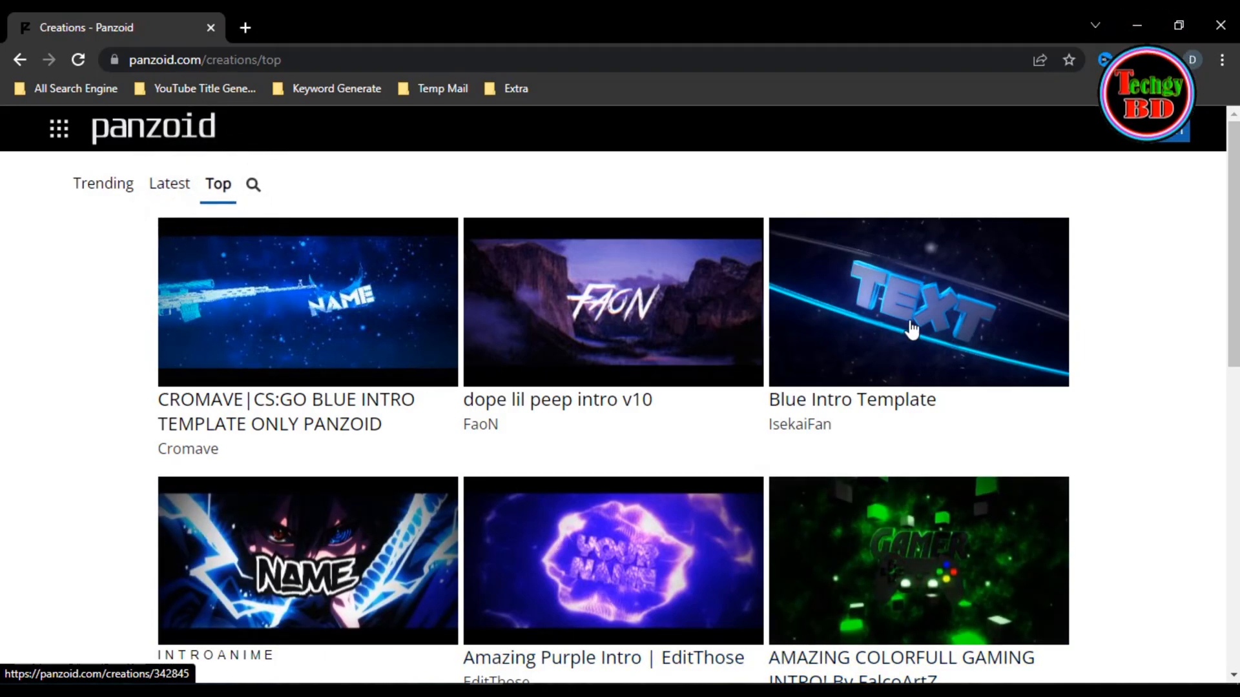
{"action": "scroll", "coordinate": [475, 470], "scroll_direction": "down", "scroll_amount": 10}
{"action": "scroll", "coordinate": [494, 497], "scroll_direction": "up", "scroll_amount": 10}
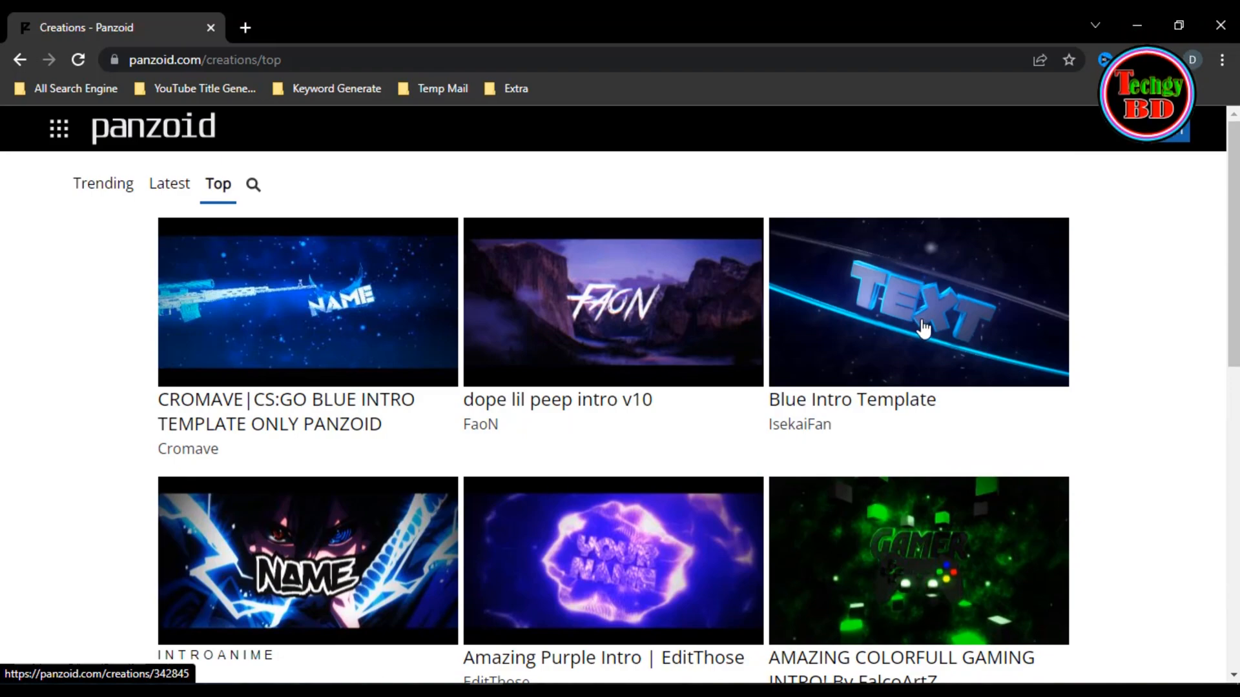
- Open the Blue Intro Template creation in a new tab and load it in Clipmaker
{"action": "right_click", "coordinate": [899, 290]}
{"action": "key", "text": "Escape"}
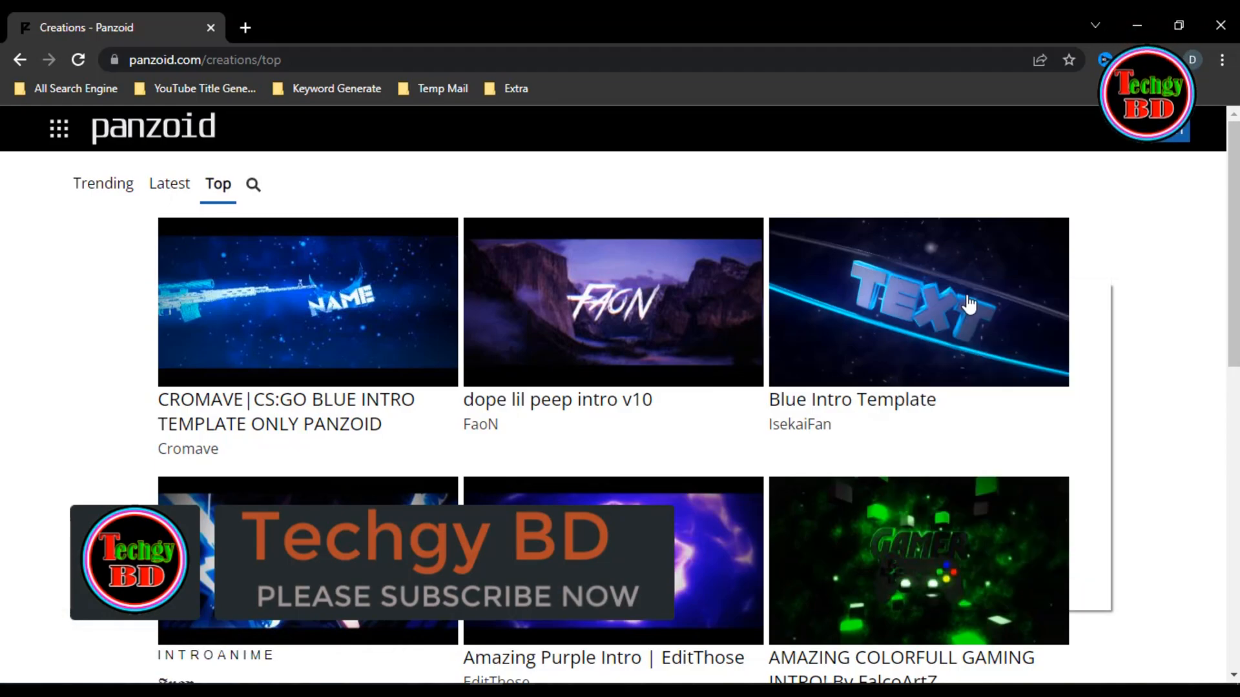
{"action": "left_click", "coordinate": [315, 27]}
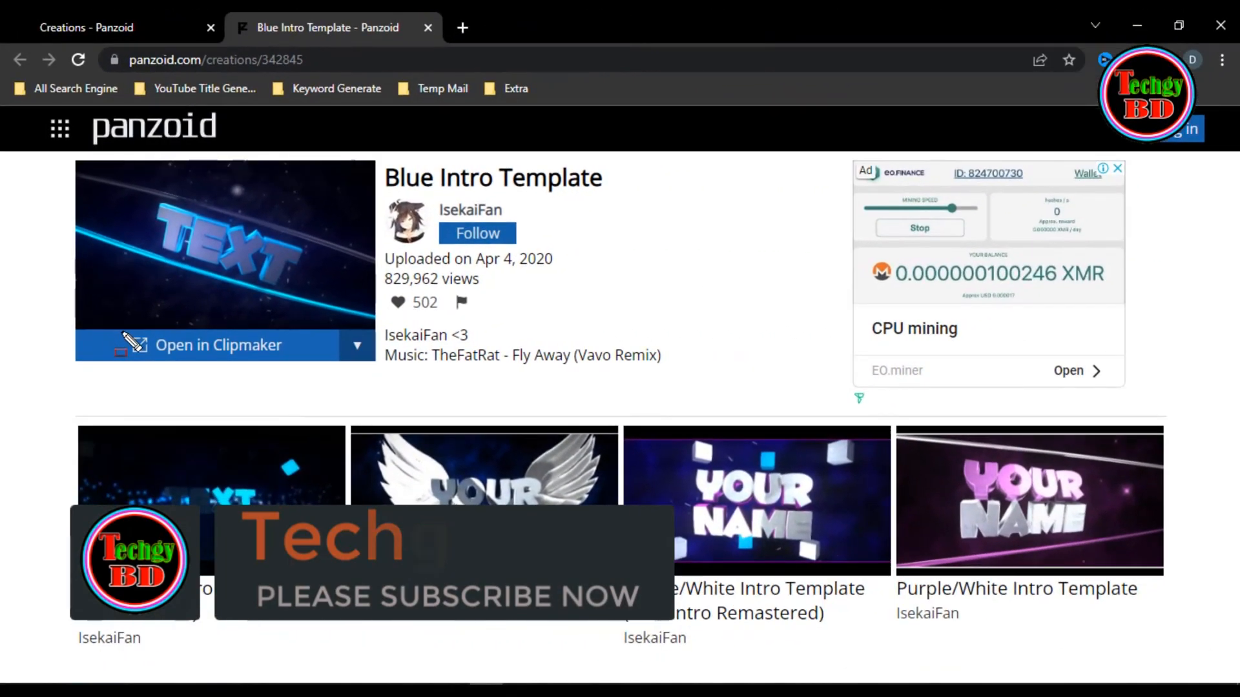
{"action": "mouse_move", "coordinate": [122, 331]}
{"action": "left_mouse_down"}
{"action": "mouse_move", "coordinate": [193, 363]}
{"action": "mouse_move", "coordinate": [313, 365]}
{"action": "left_mouse_up"}
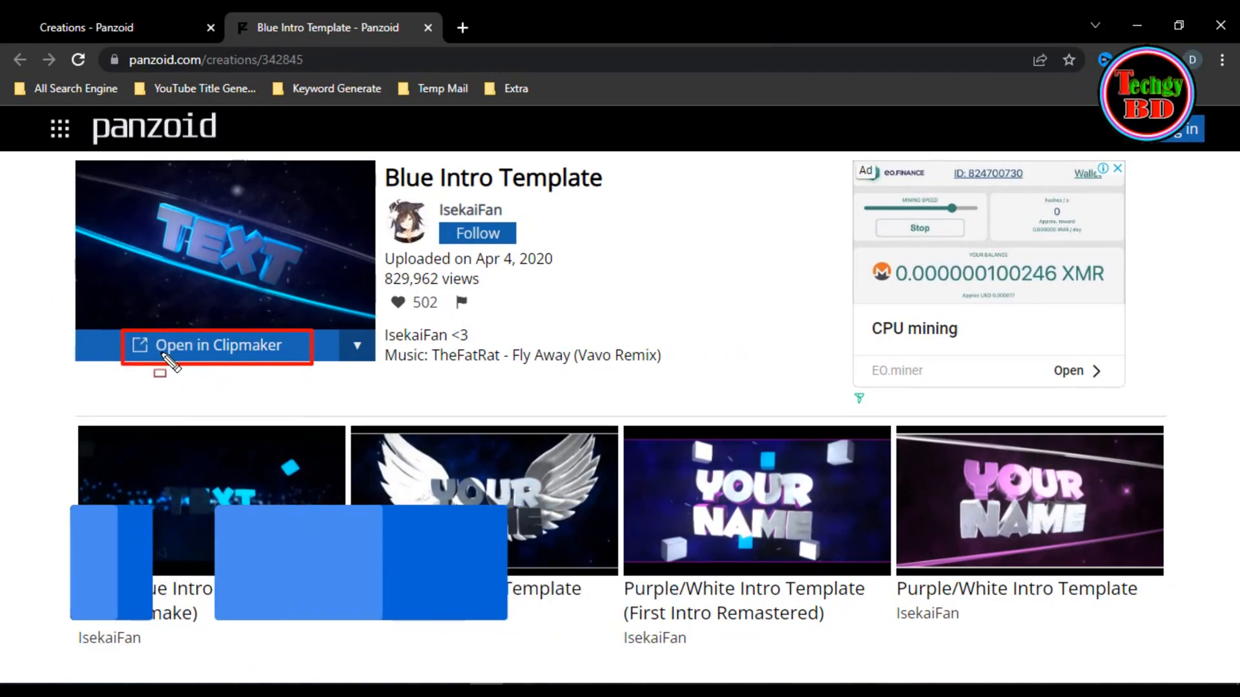
{"action": "left_click", "coordinate": [250, 355]}
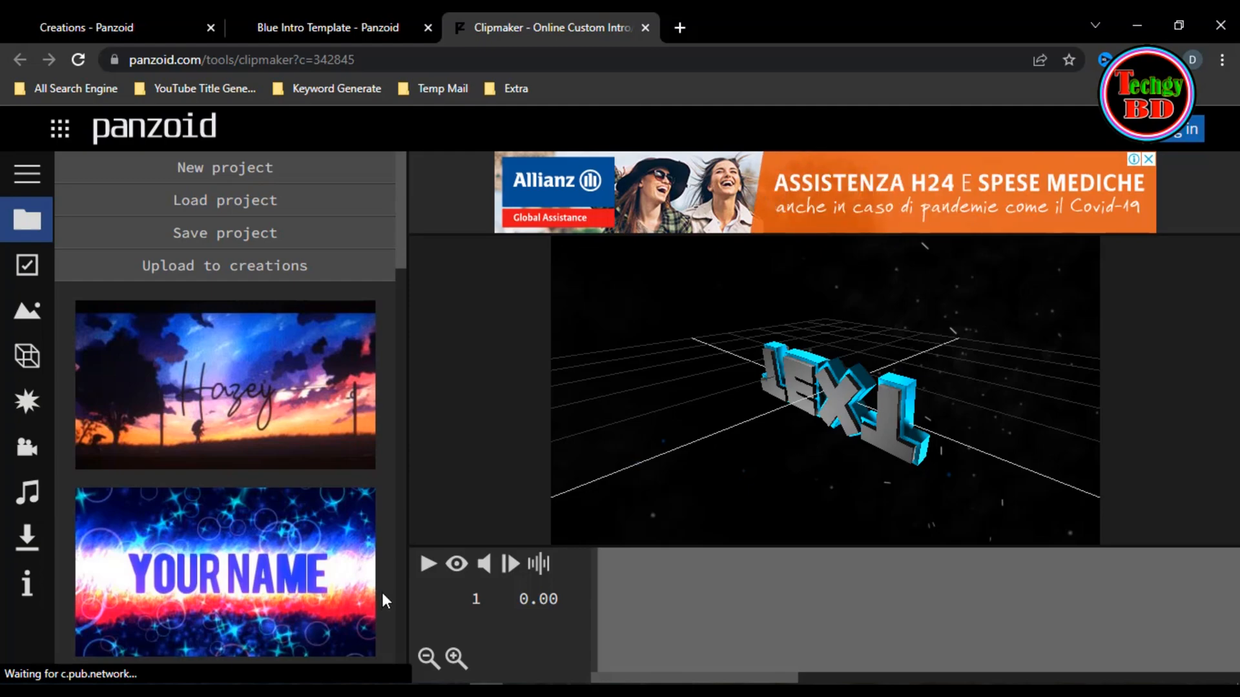
- Play the intro template's animation for a few seconds and pause it
{"action": "left_click", "coordinate": [428, 565]}
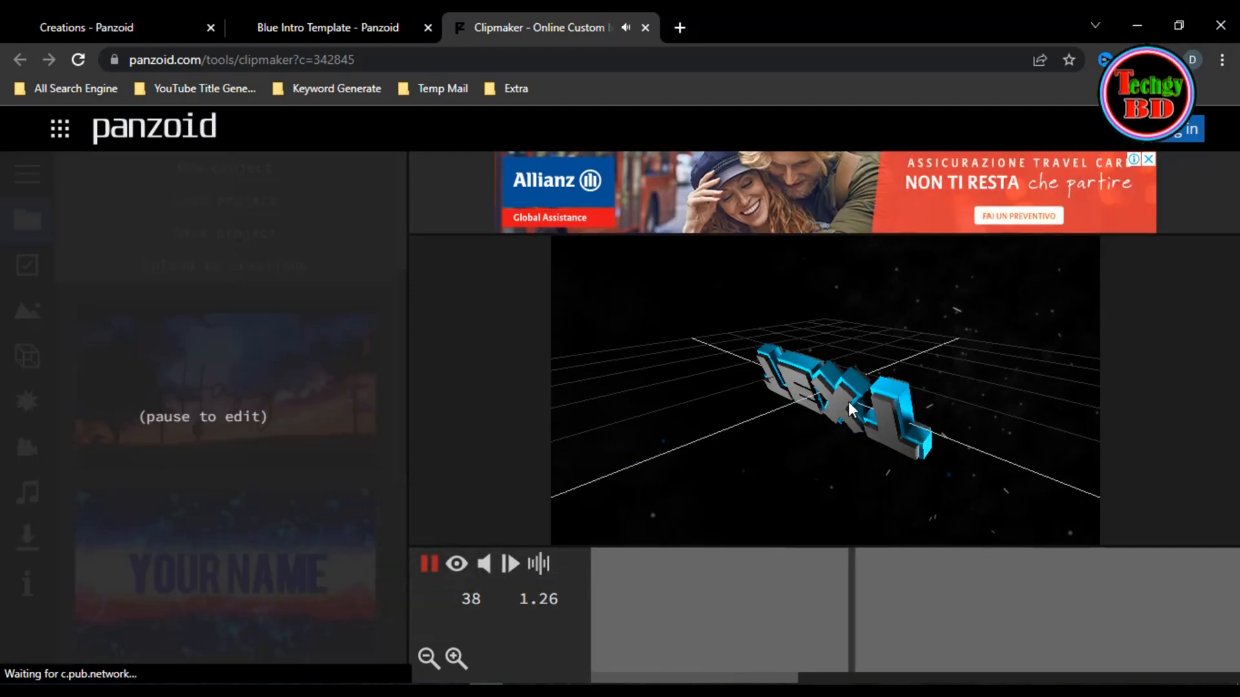
{"action": "left_click", "coordinate": [428, 564]}
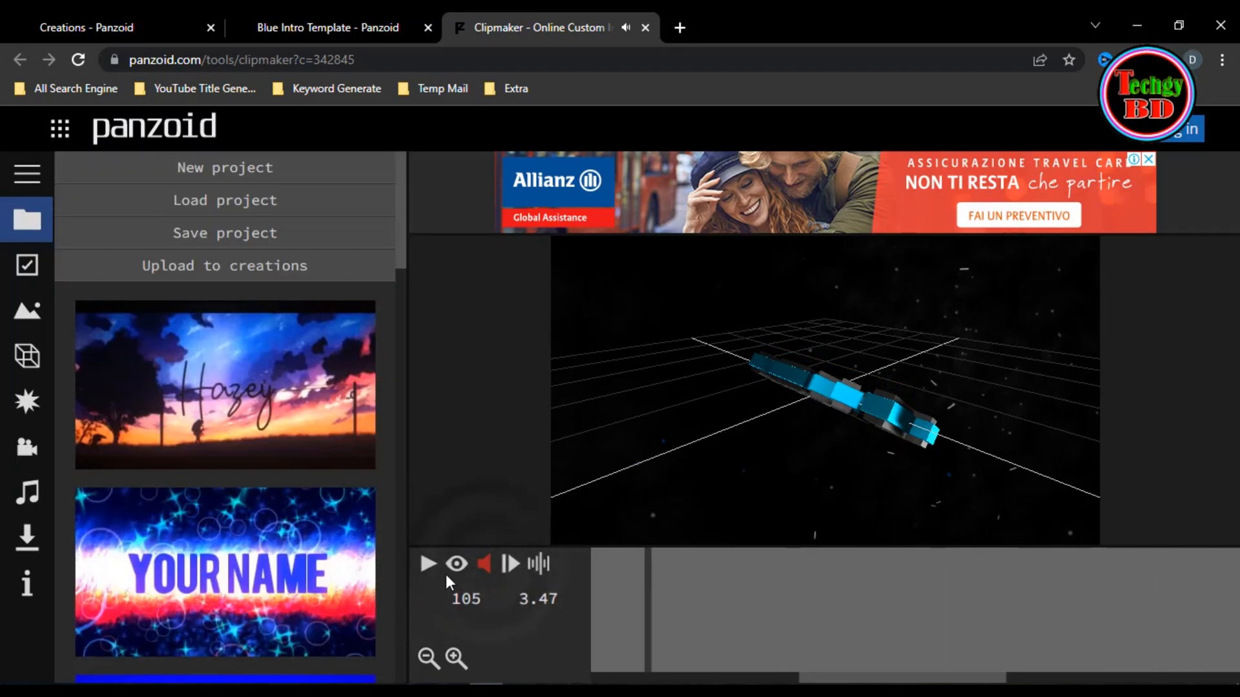
{"action": "left_click", "coordinate": [428, 566]}
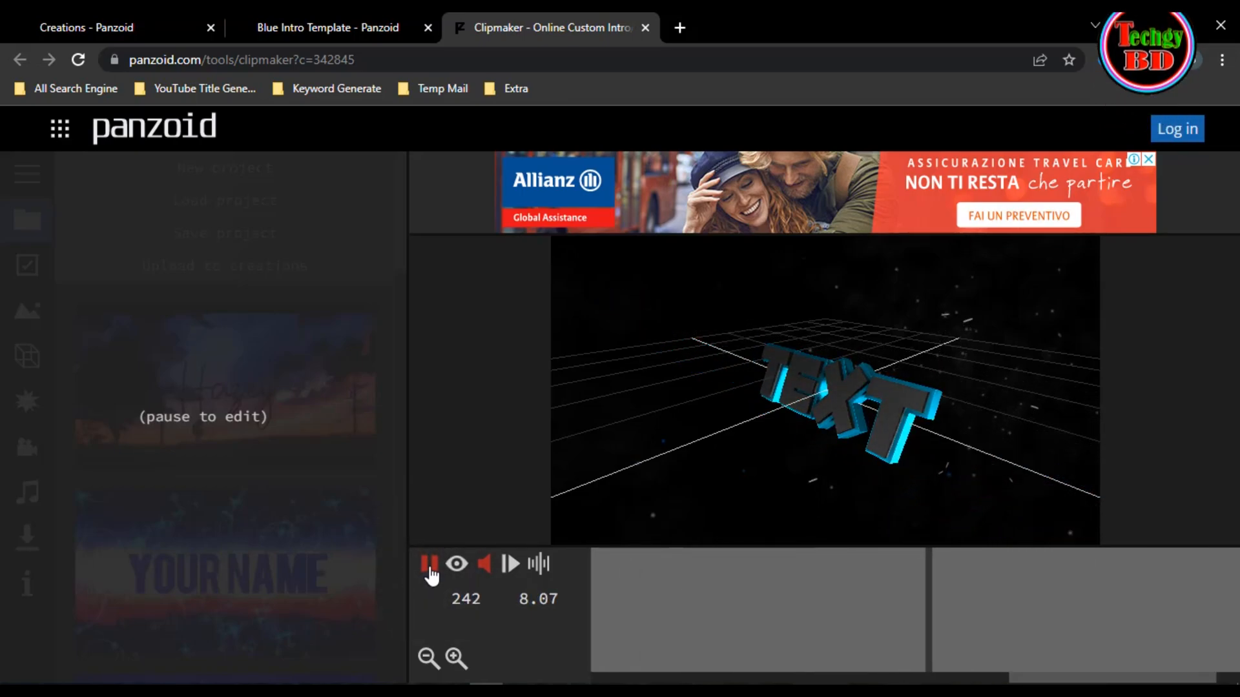
{"action": "left_click", "coordinate": [430, 571]}
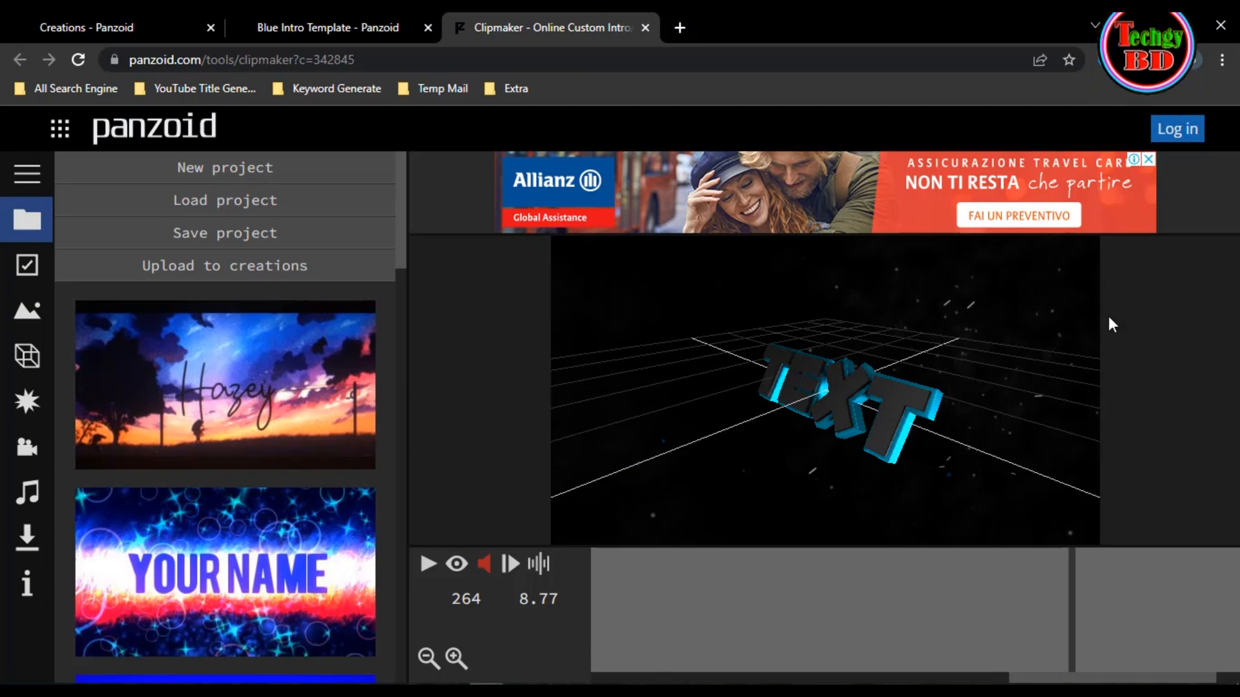
- Turn on the rendered camera preview and move the playhead to frame 189 (6.27 s)
{"action": "left_click", "coordinate": [457, 566]}
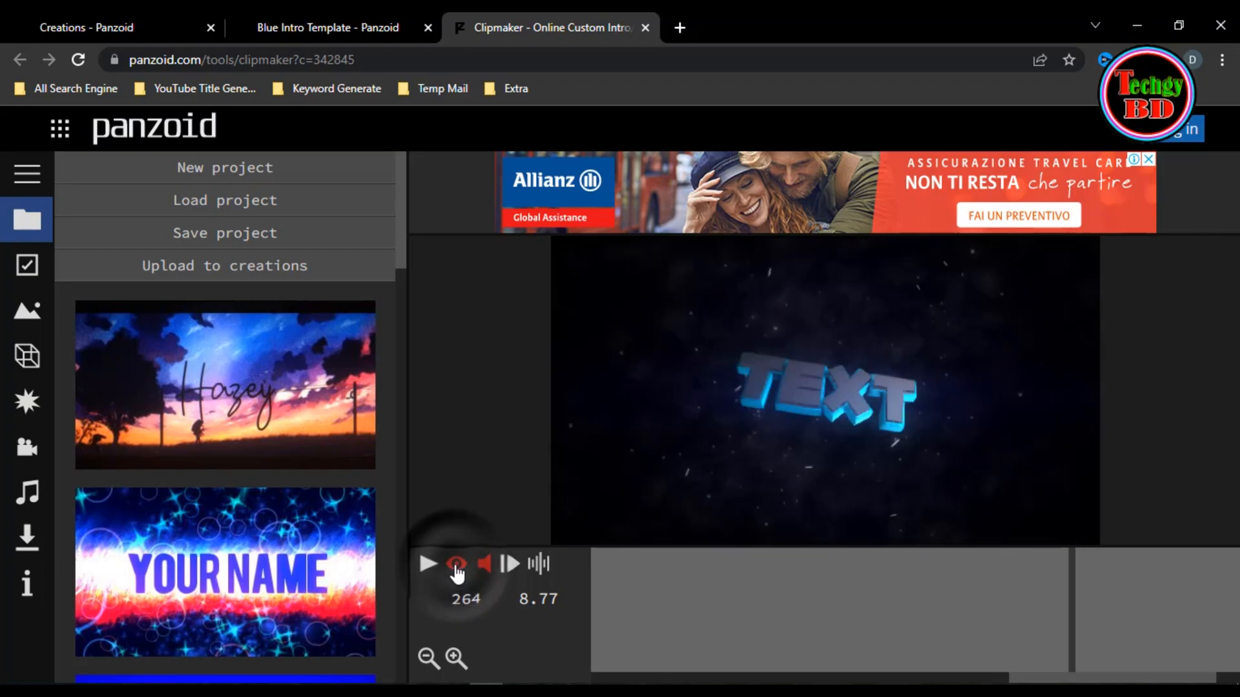
{"action": "left_click_drag", "start_coordinate": [1074, 607], "coordinate": [976, 639]}
{"action": "left_click_drag", "start_coordinate": [1074, 639], "coordinate": [573, 629]}
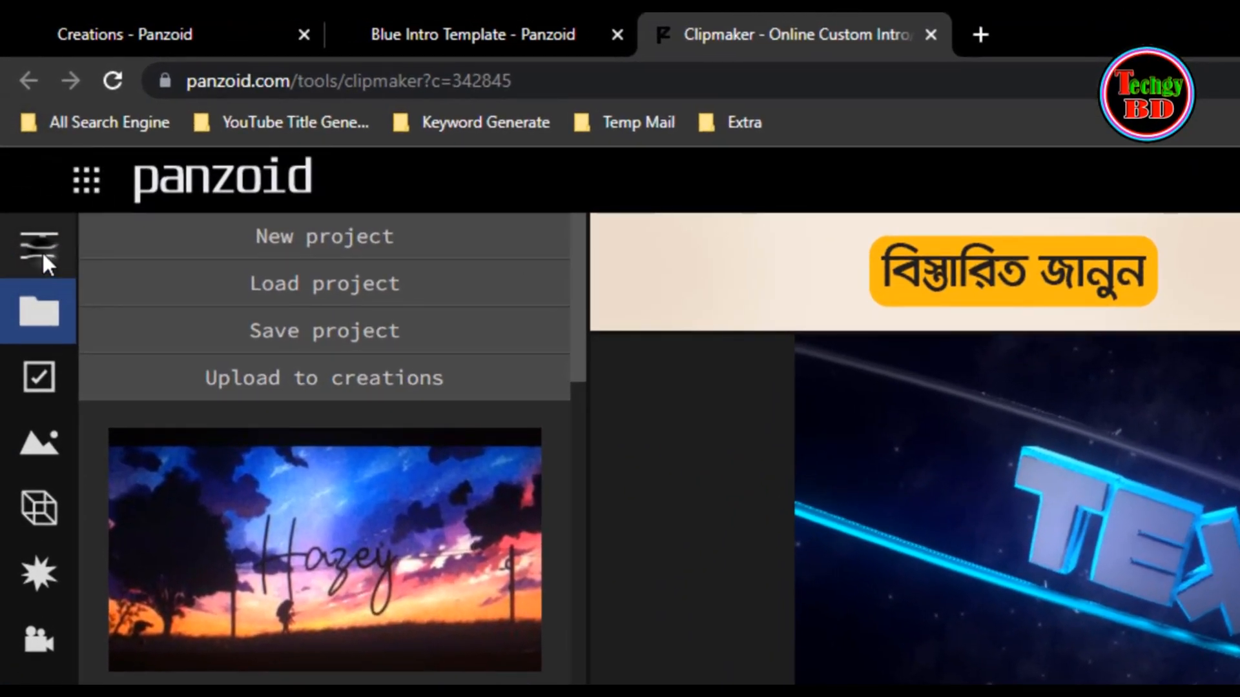
- Open the project's basic settings and choose 1920x1080 (1080p) as the video resolution
{"action": "left_click", "coordinate": [42, 250]}
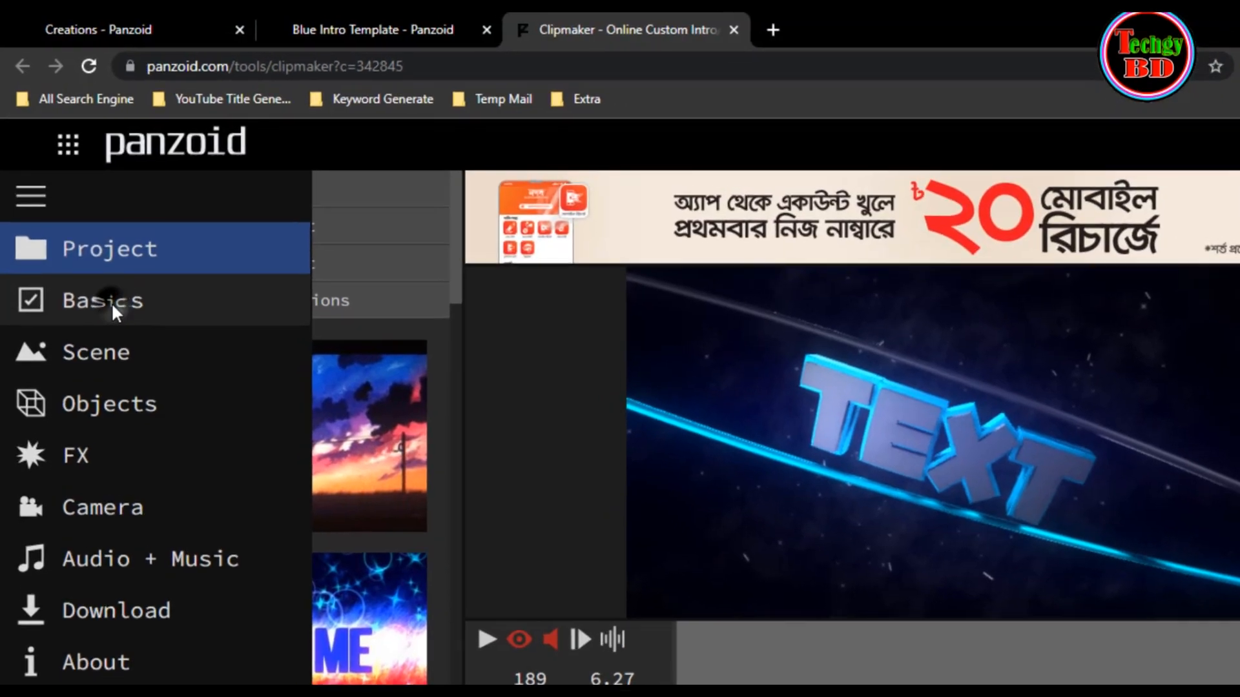
{"action": "left_click", "coordinate": [107, 292]}
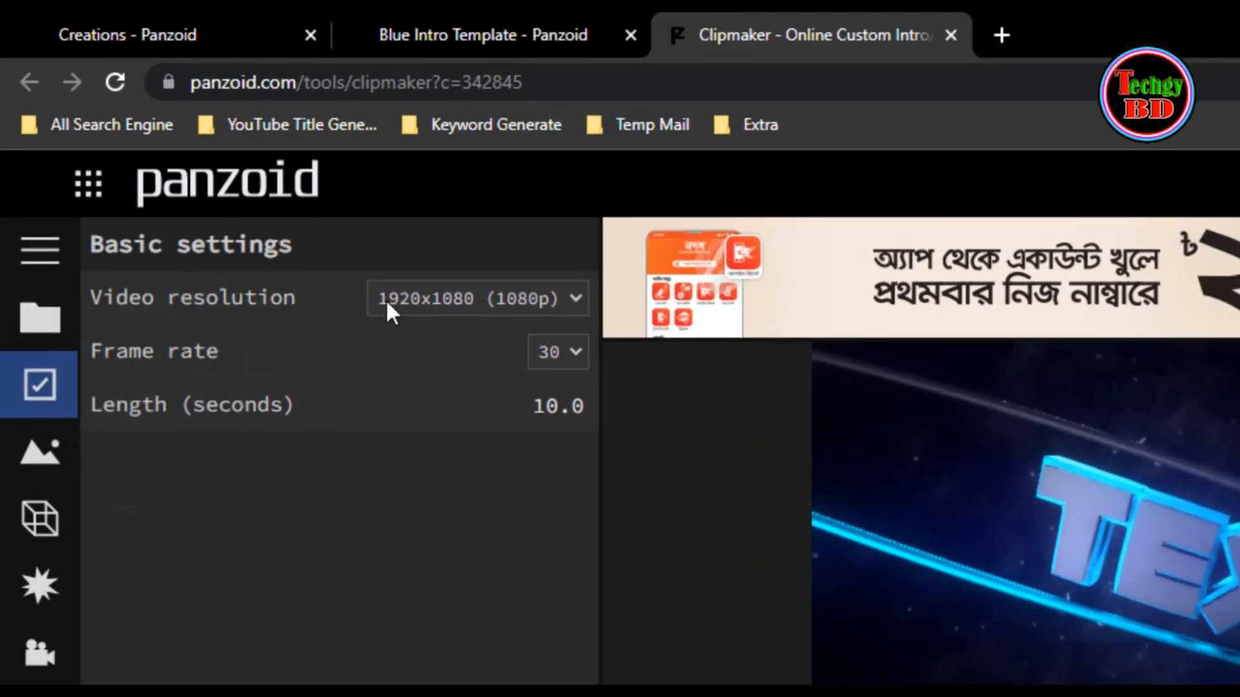
{"action": "left_click", "coordinate": [582, 299]}
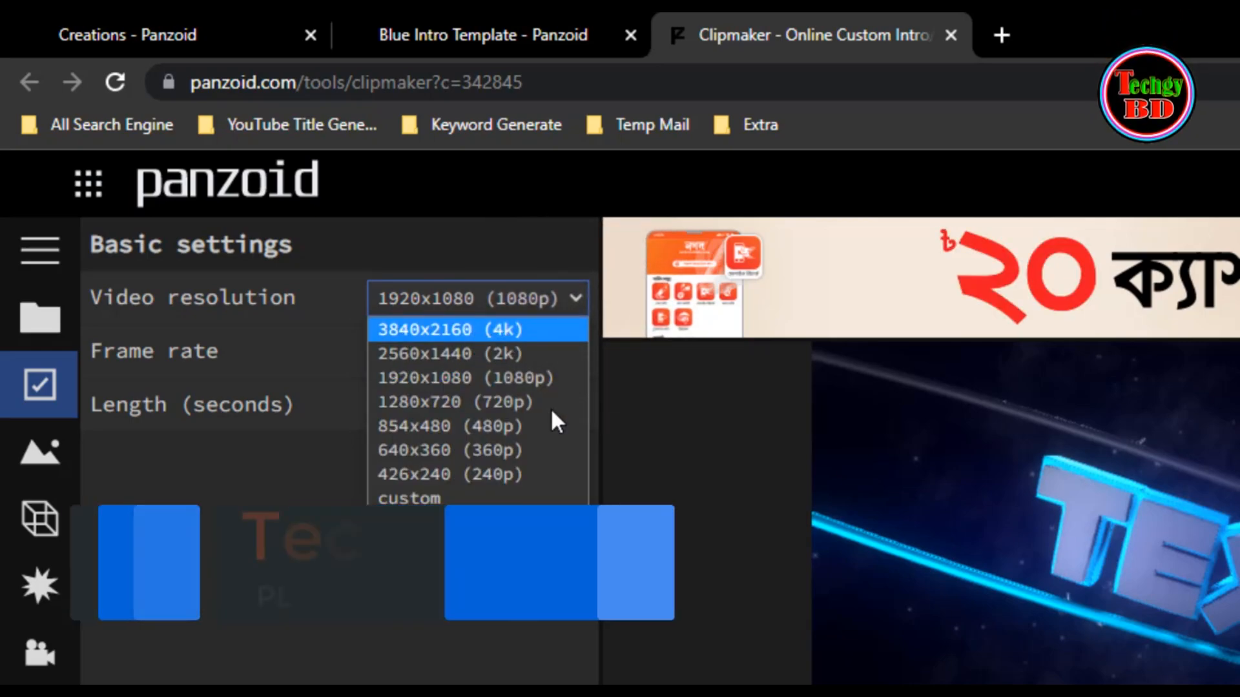
{"action": "left_click", "coordinate": [530, 380]}
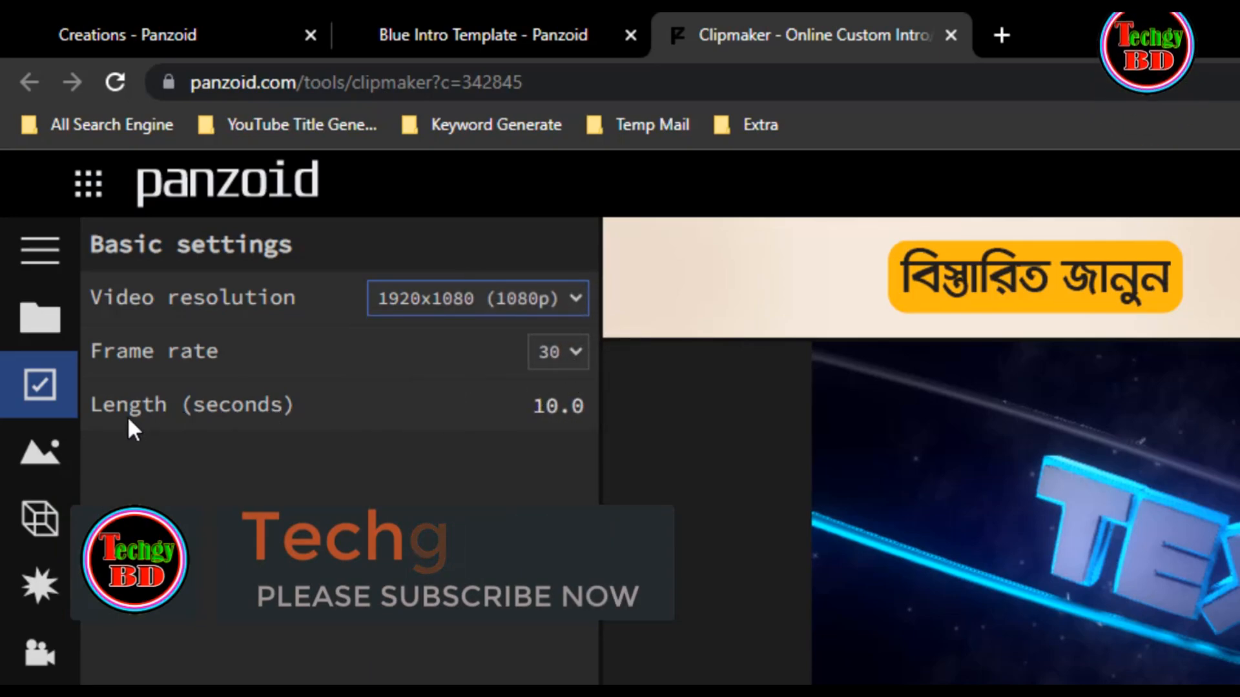
- Try a video length of 15 seconds and set it back to 10 seconds
{"action": "left_click", "coordinate": [558, 414]}
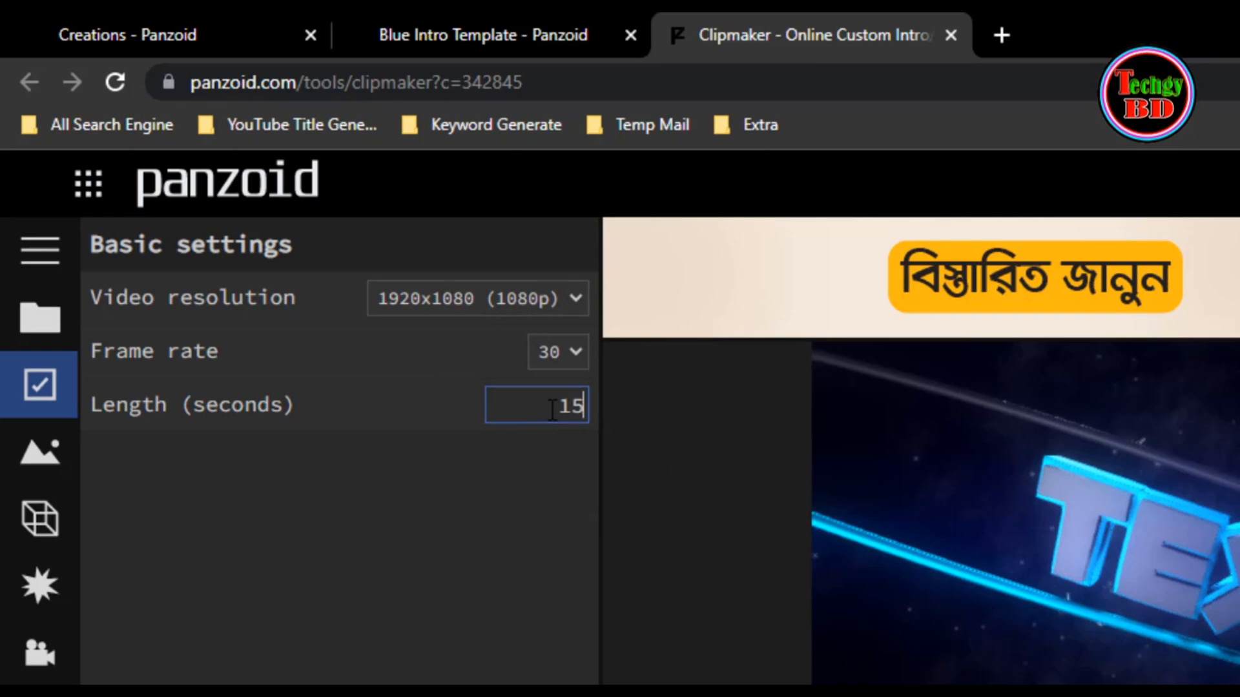
{"action": "type", "text": "15"}
{"action": "left_click", "coordinate": [557, 407]}
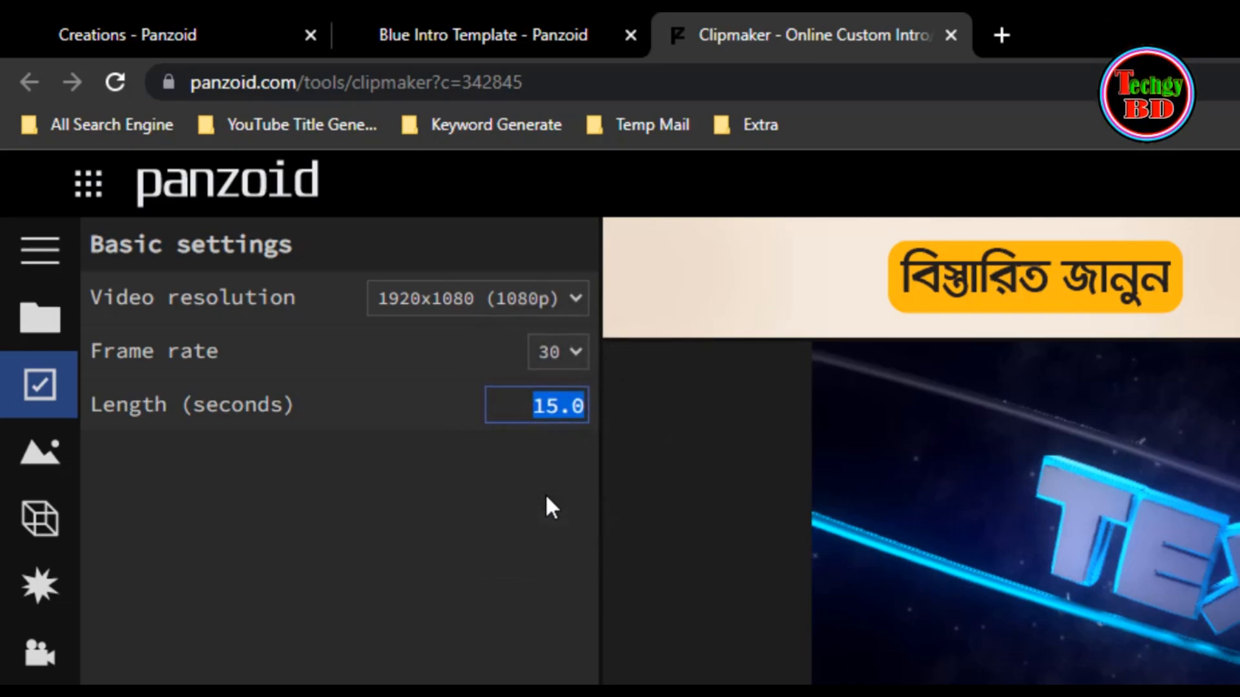
{"action": "type", "text": "10"}
{"action": "left_click", "coordinate": [525, 489]}
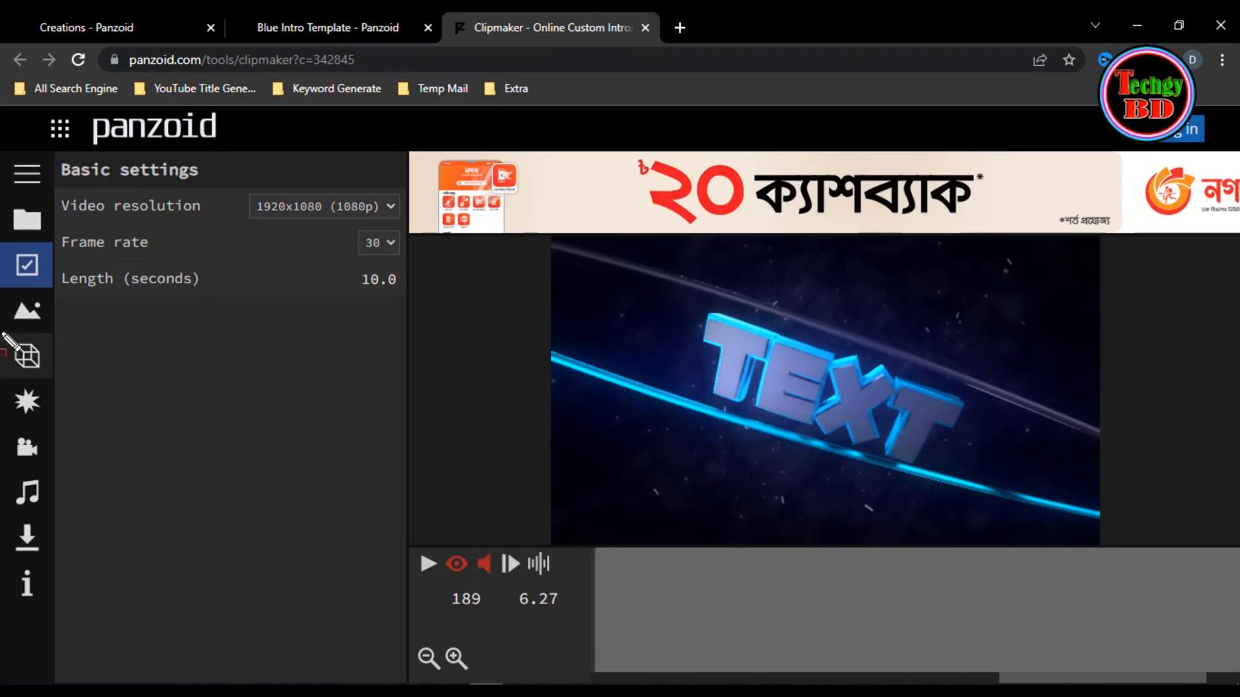
- Show the scene's objects in an enlarged list and change the first text object of the Text group to "Techgy BD"
{"action": "left_click", "coordinate": [33, 354]}
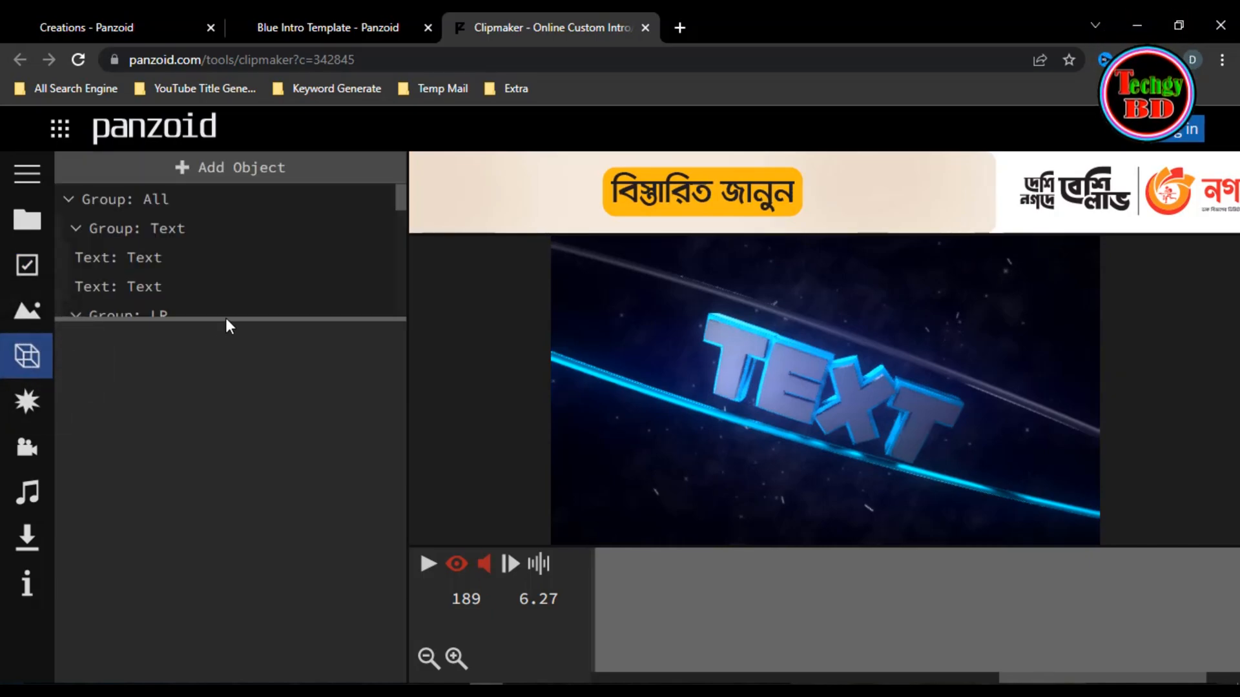
{"action": "left_click_drag", "start_coordinate": [226, 316], "coordinate": [222, 420]}
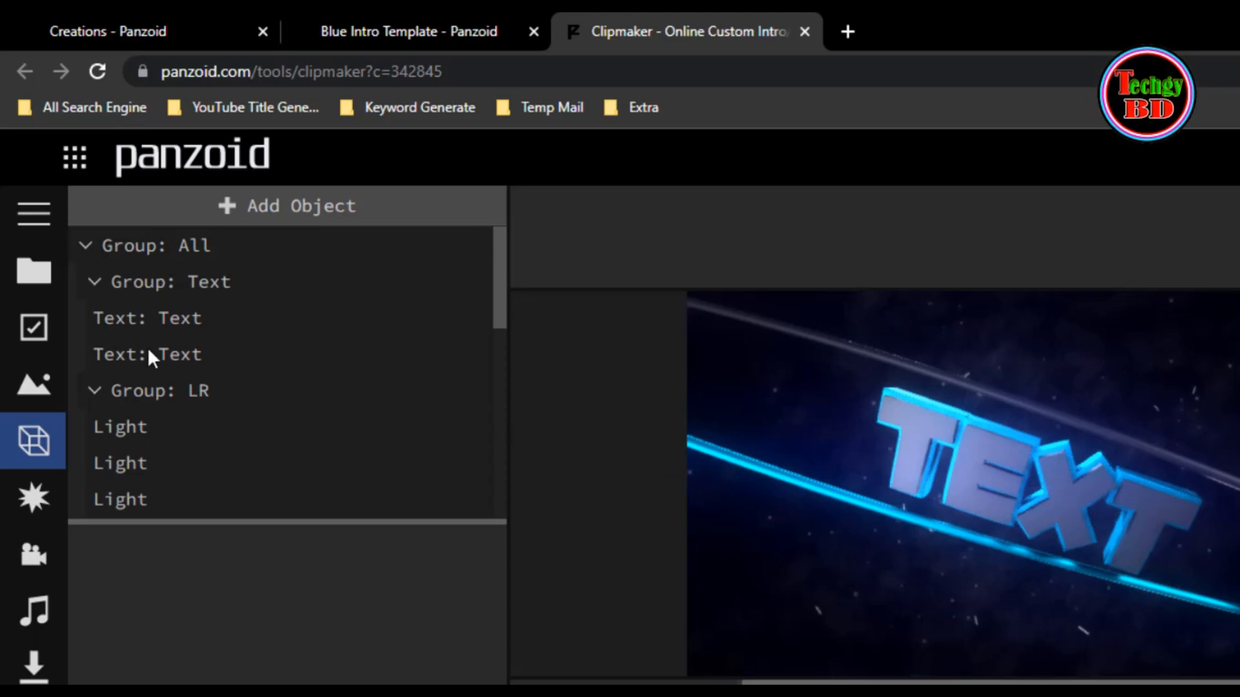
{"action": "left_click", "coordinate": [185, 318]}
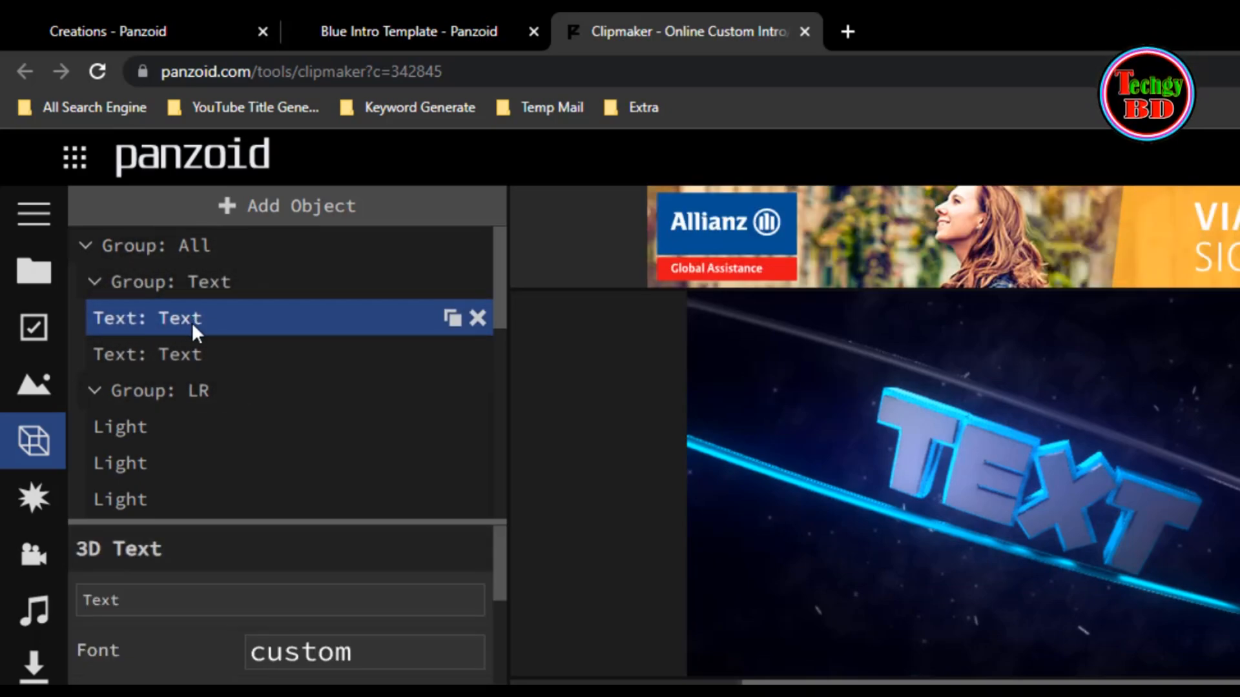
{"action": "double_click", "coordinate": [154, 599]}
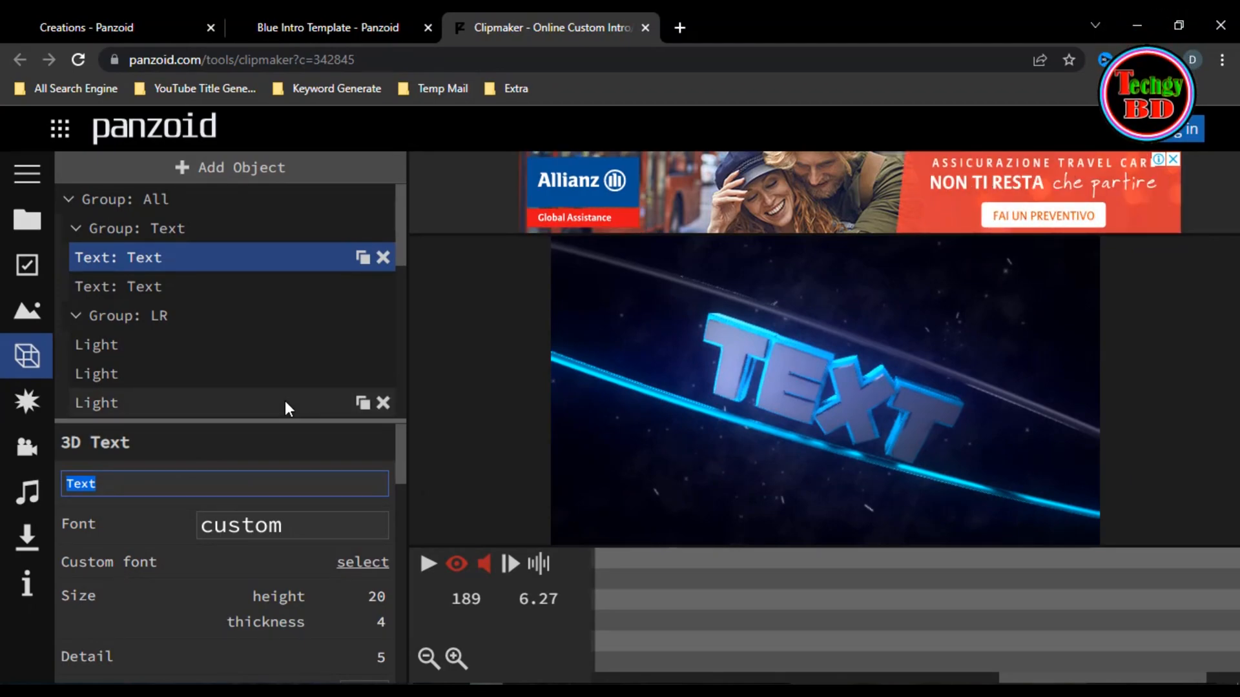
{"action": "type", "text": "hgy BD"}
{"action": "left_click_drag", "start_coordinate": [171, 484], "coordinate": [3, 504]}
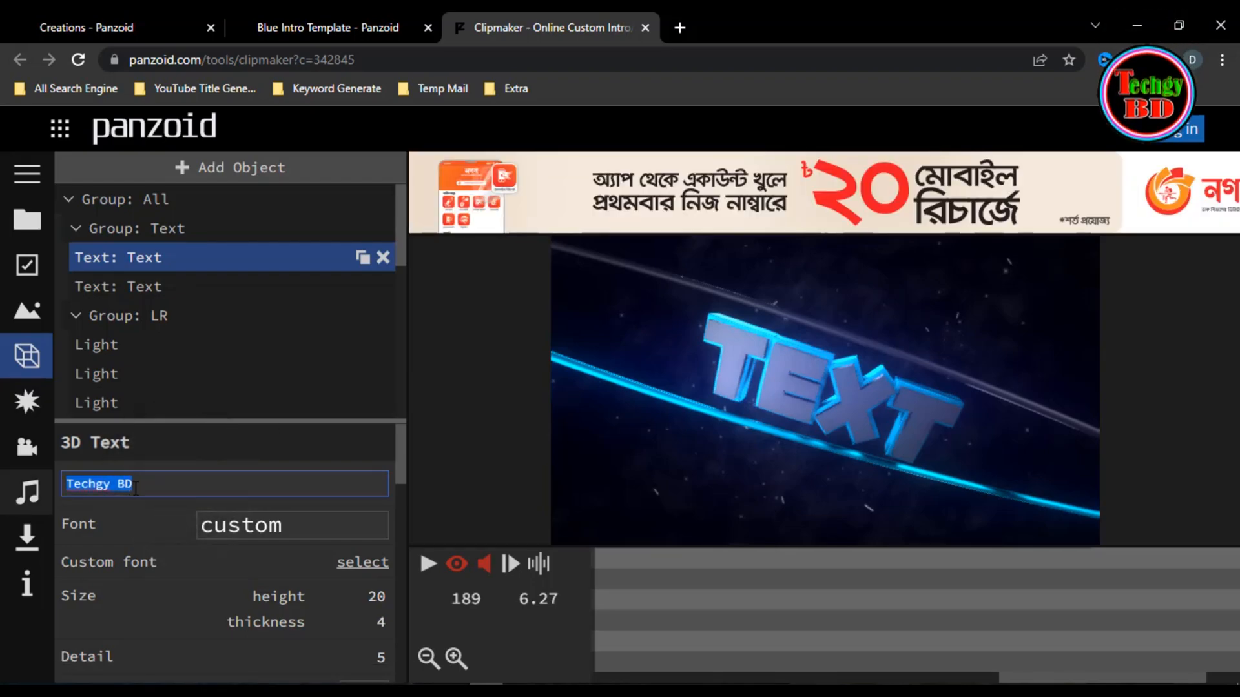
{"action": "left_click", "coordinate": [157, 484]}
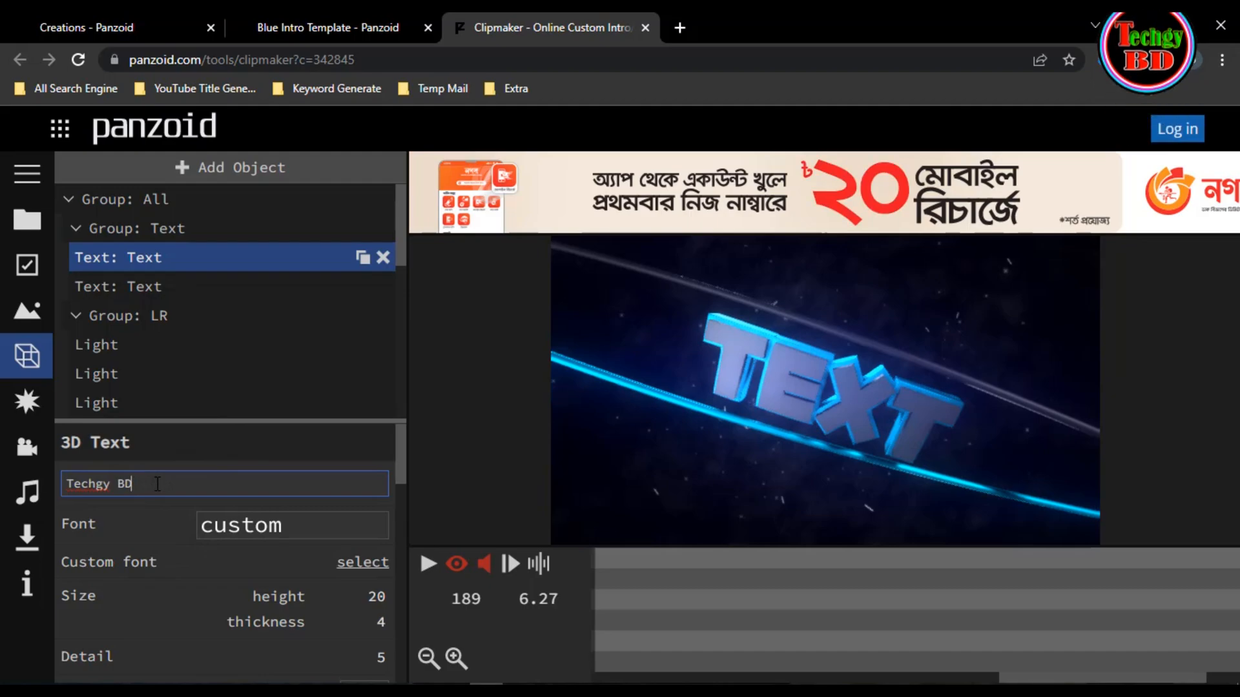
{"action": "key", "text": "Return"}
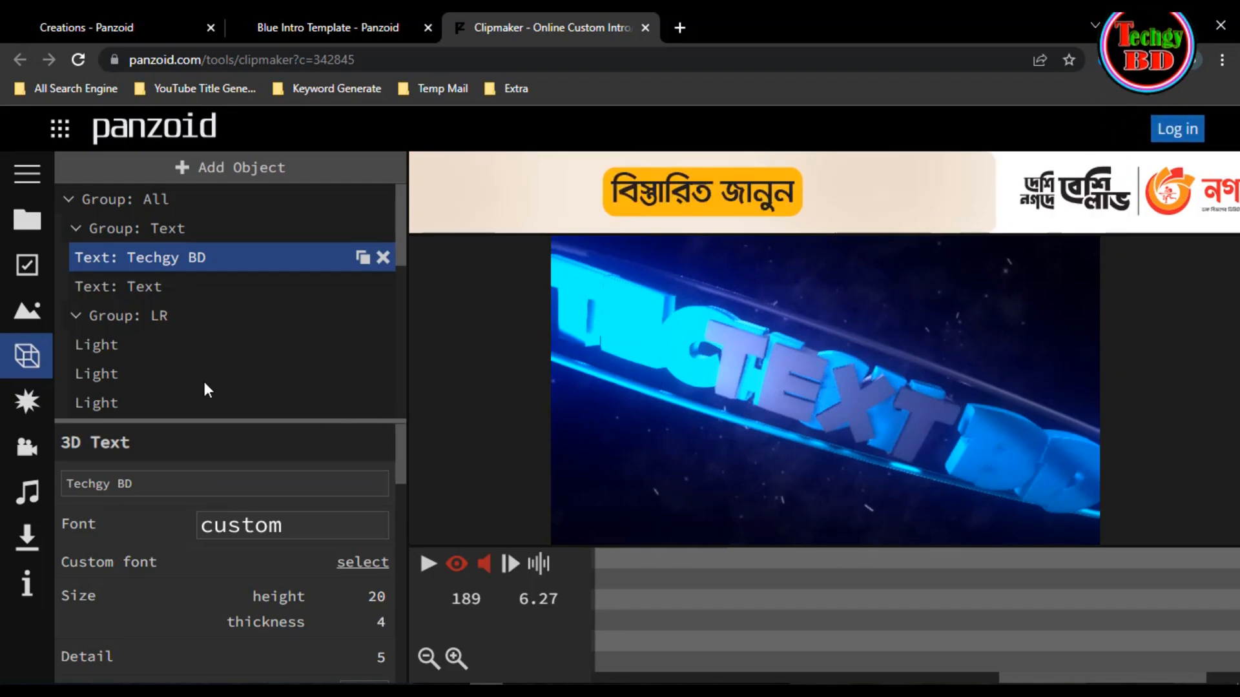
- Change the second text object of the Text group to "Techgy BD"
{"action": "left_click", "coordinate": [151, 290]}
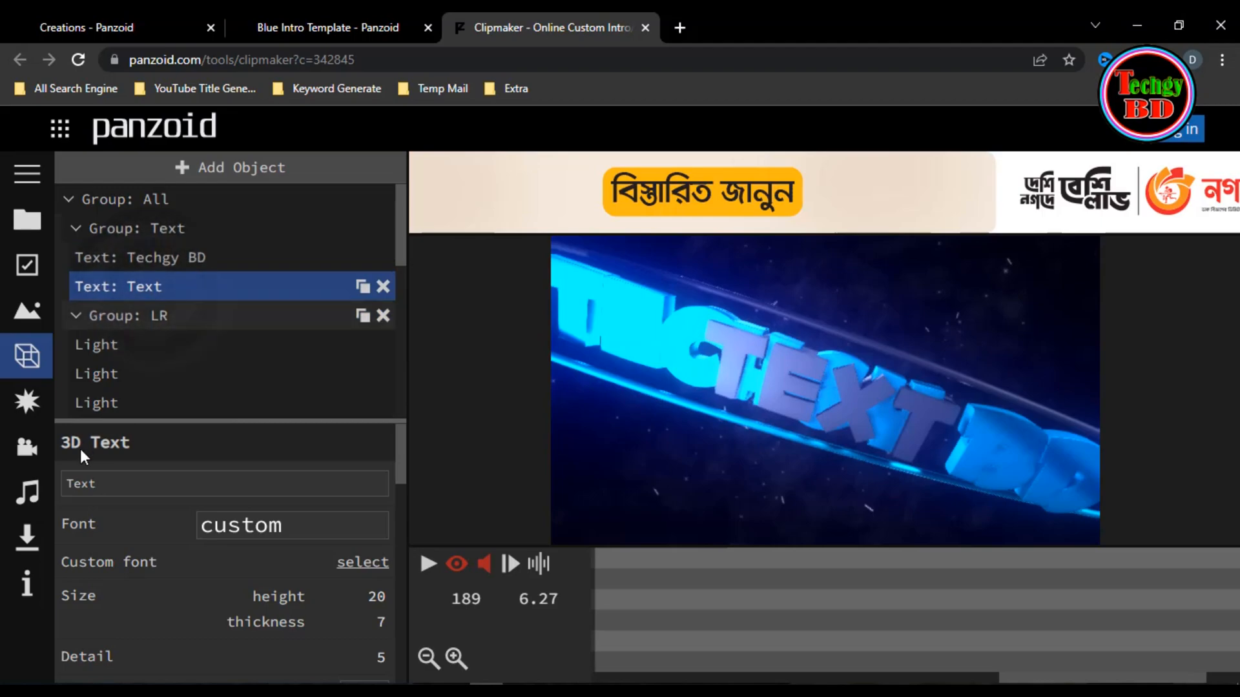
{"action": "double_click", "coordinate": [121, 484]}
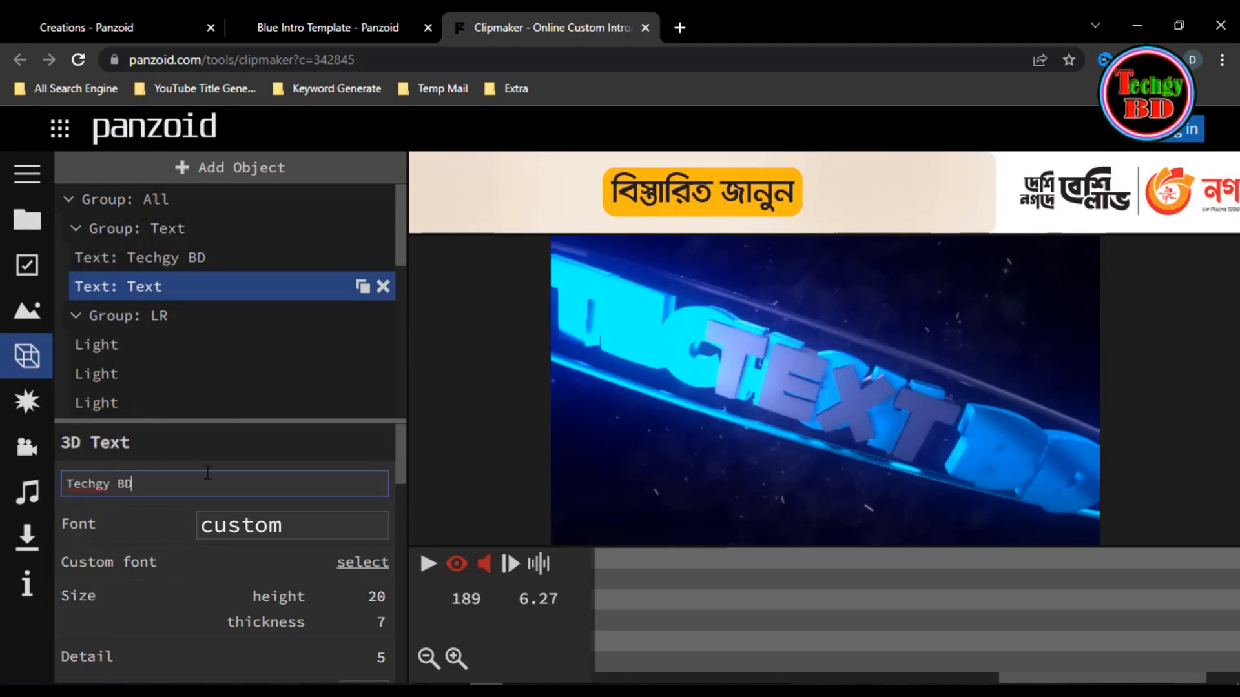
{"action": "type", "text": "Techgy BD"}
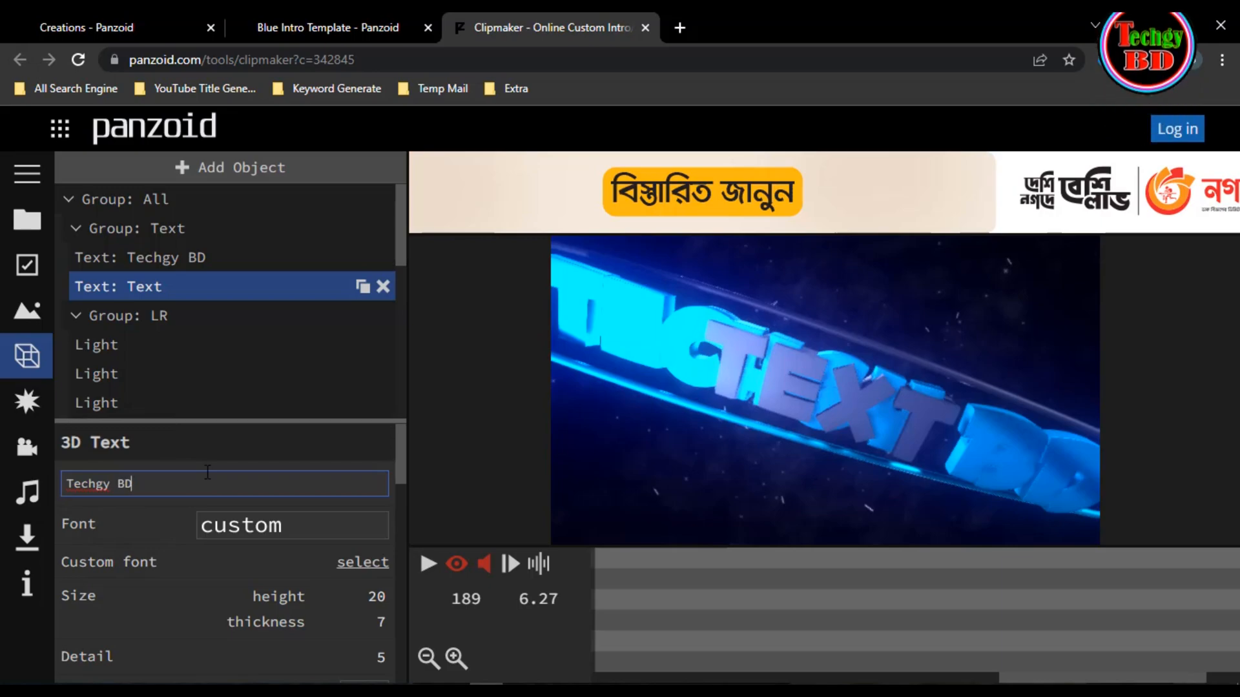
{"action": "key", "text": "Return"}
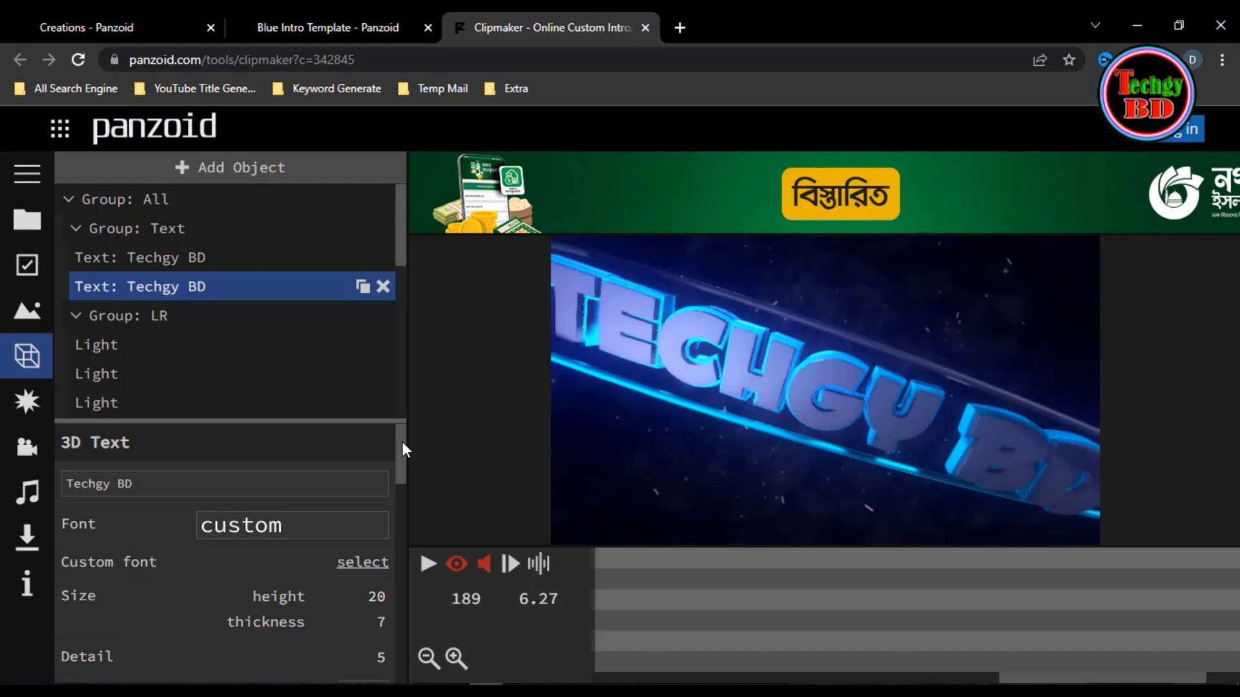
- Browse the font choices for the second text object and keep the custom font
{"action": "left_click_drag", "start_coordinate": [402, 447], "coordinate": [404, 459]}
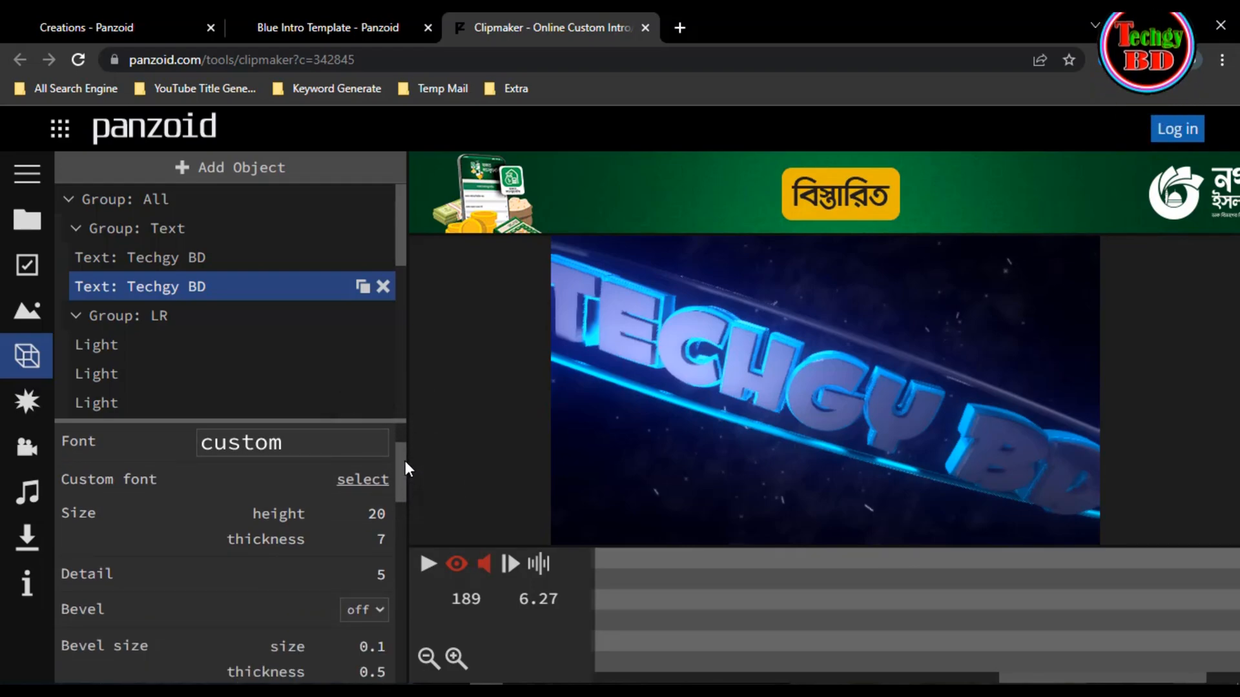
{"action": "left_click", "coordinate": [304, 457]}
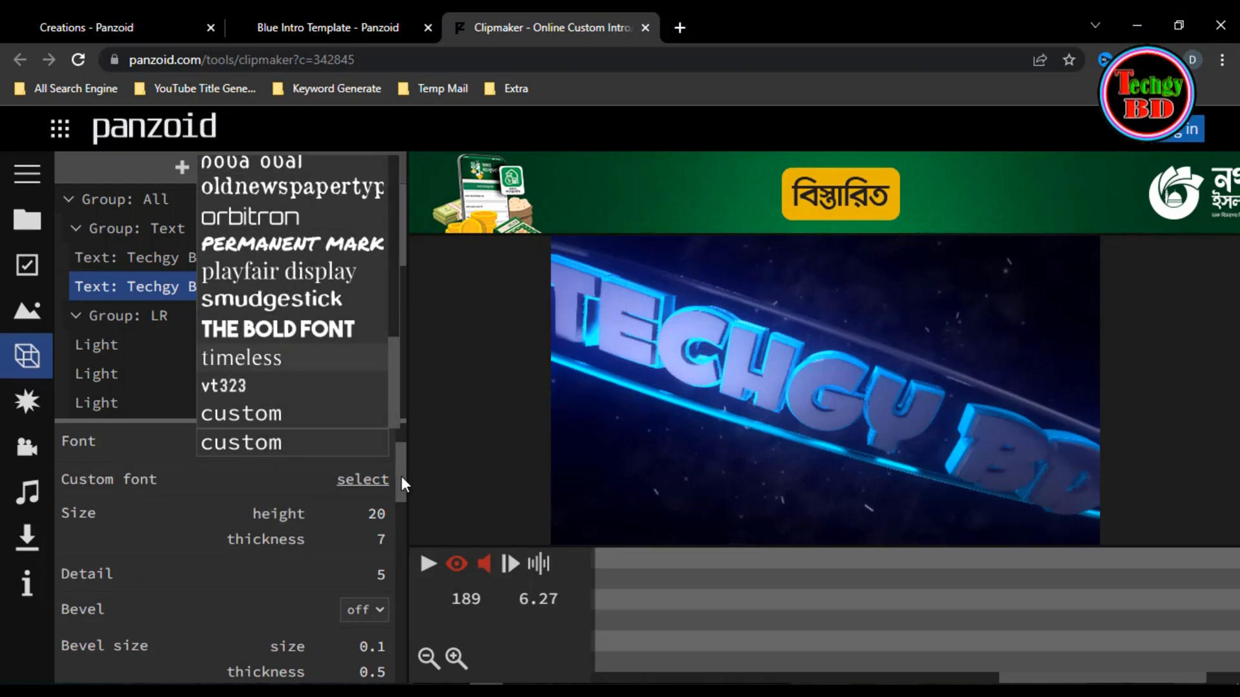
{"action": "left_click", "coordinate": [257, 445]}
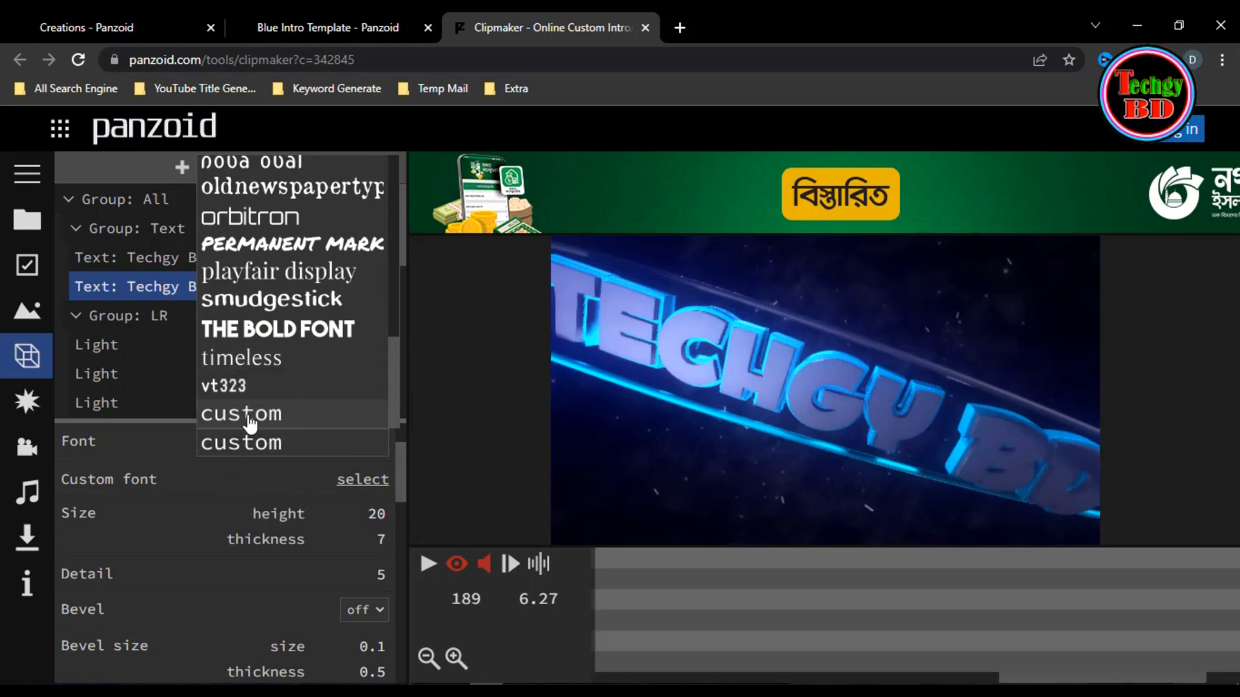
{"action": "left_click", "coordinate": [249, 417]}
- Try a text height of 15 on the second text object and set it back to 20
{"action": "left_click_drag", "start_coordinate": [401, 464], "coordinate": [401, 471]}
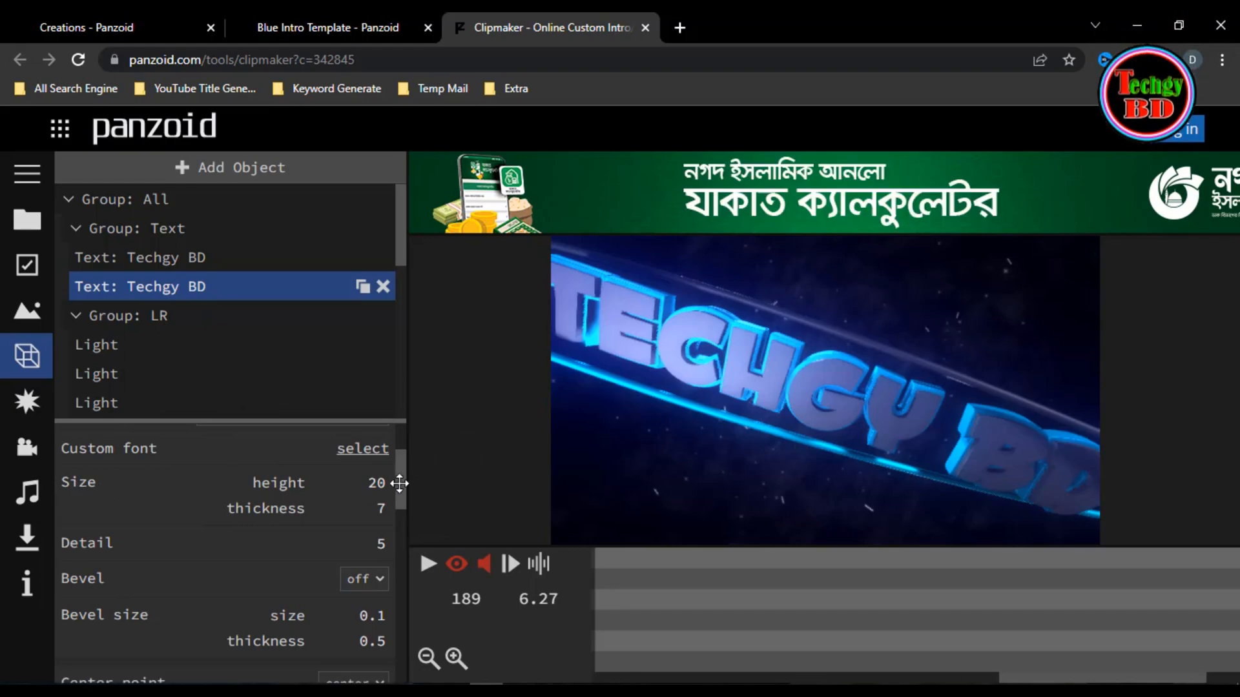
{"action": "left_click", "coordinate": [379, 483]}
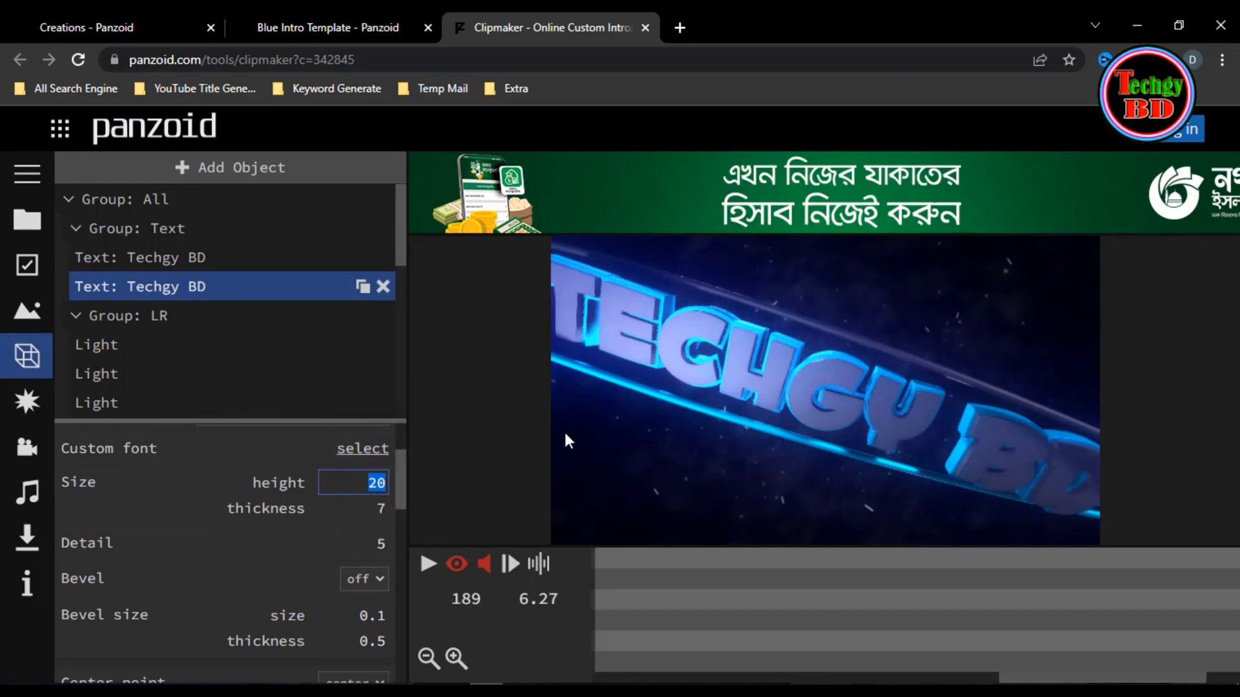
{"action": "type", "text": "15"}
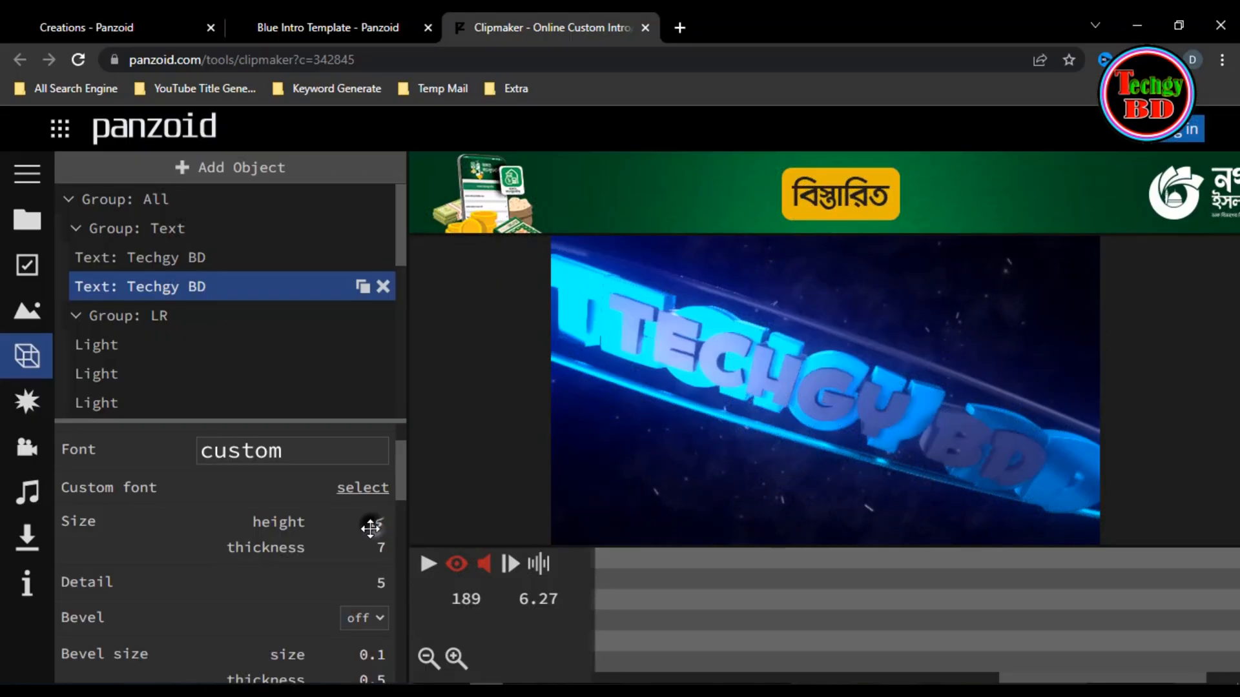
{"action": "left_click", "coordinate": [370, 528]}
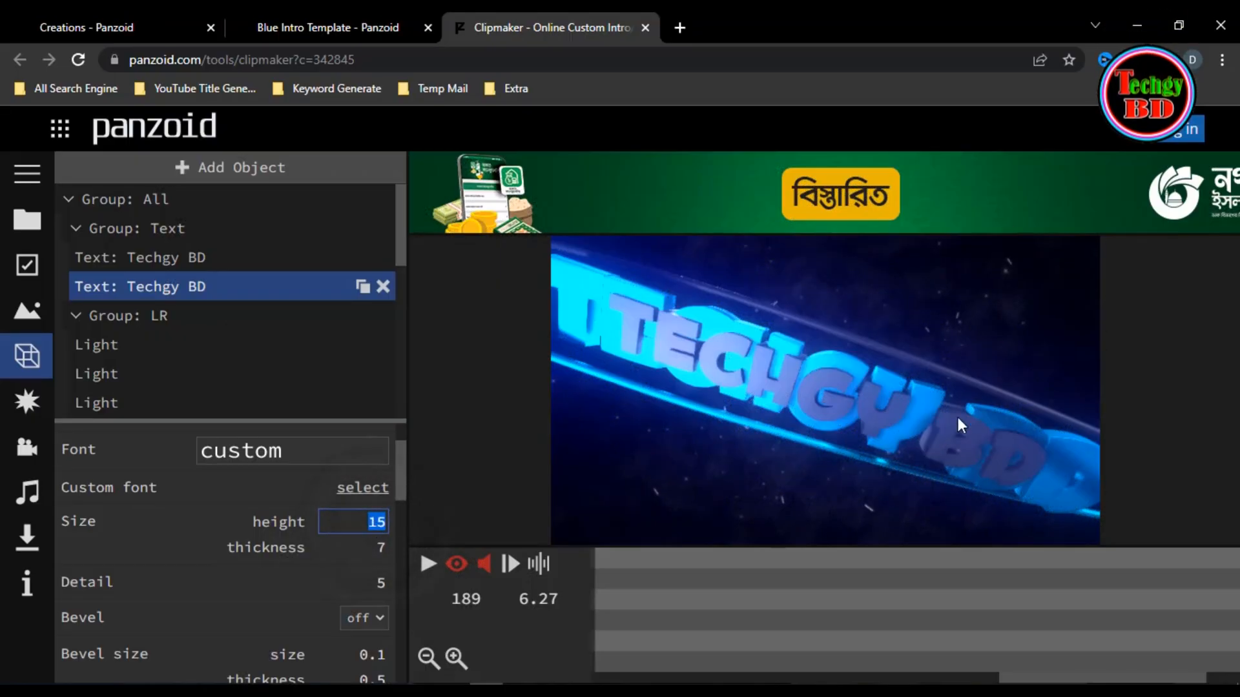
{"action": "type", "text": "20"}
{"action": "key", "text": "Return"}
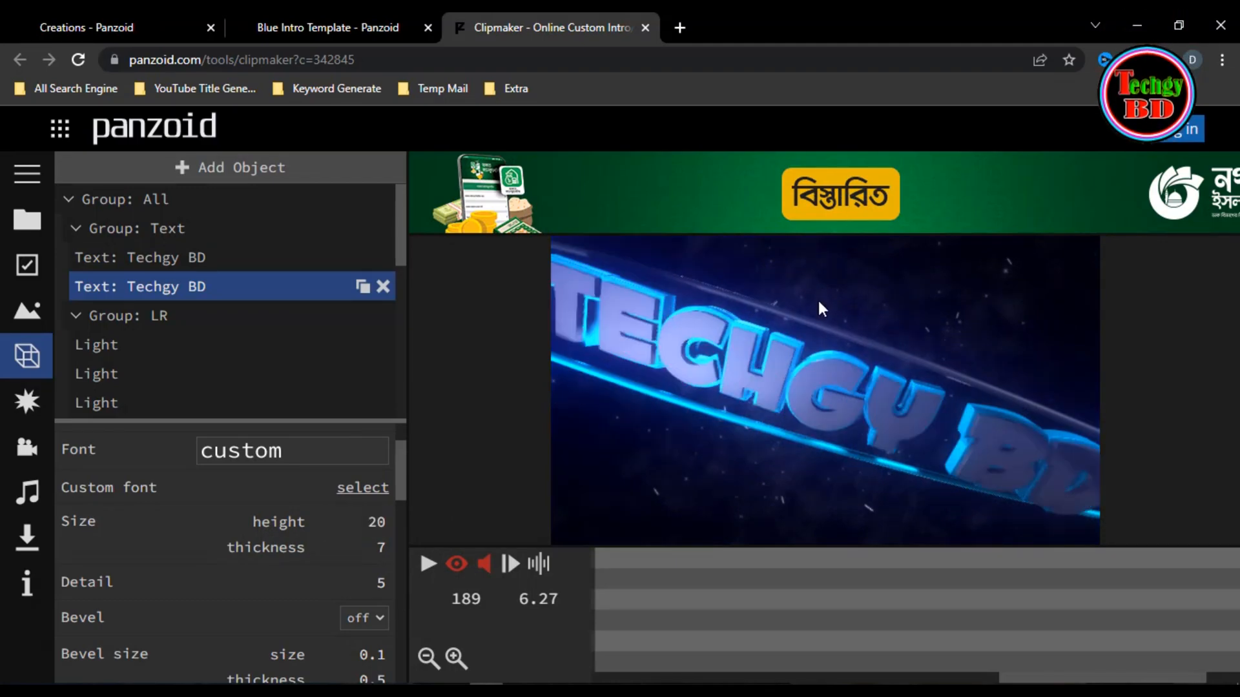
- Examine the second text object's position, rotation, scale, appearance presets, color and material settings
{"action": "left_click_drag", "start_coordinate": [401, 455], "coordinate": [405, 515]}
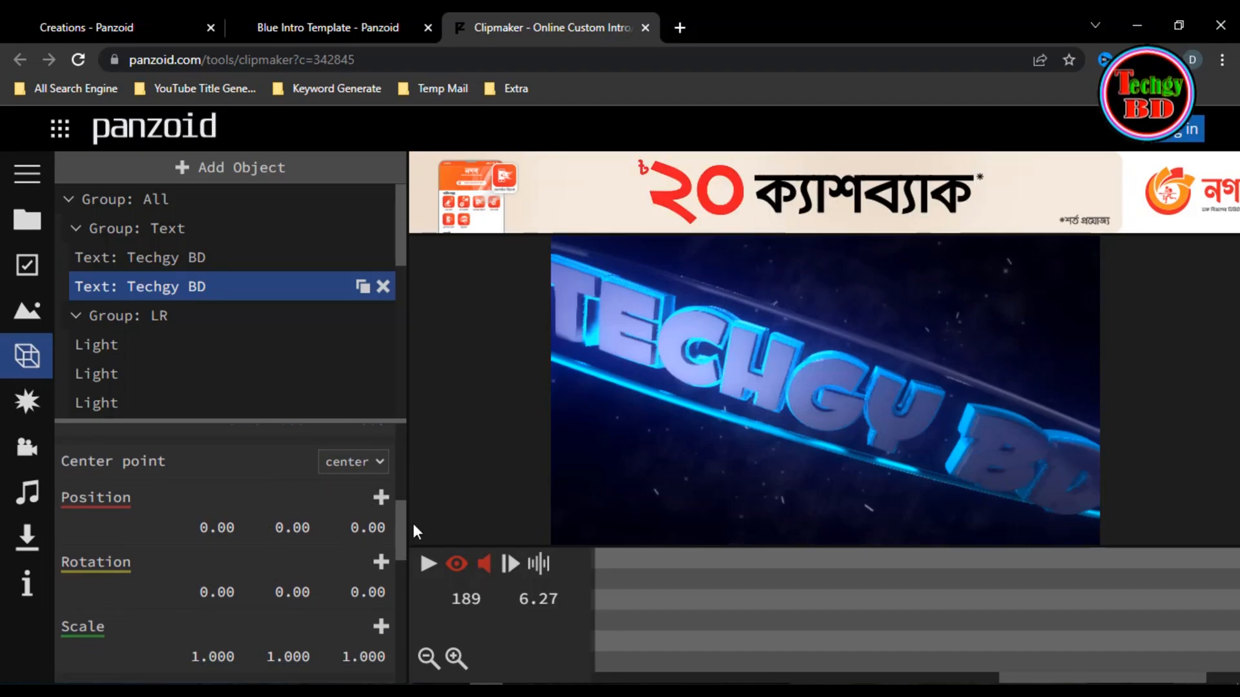
{"action": "left_click_drag", "start_coordinate": [402, 510], "coordinate": [401, 565]}
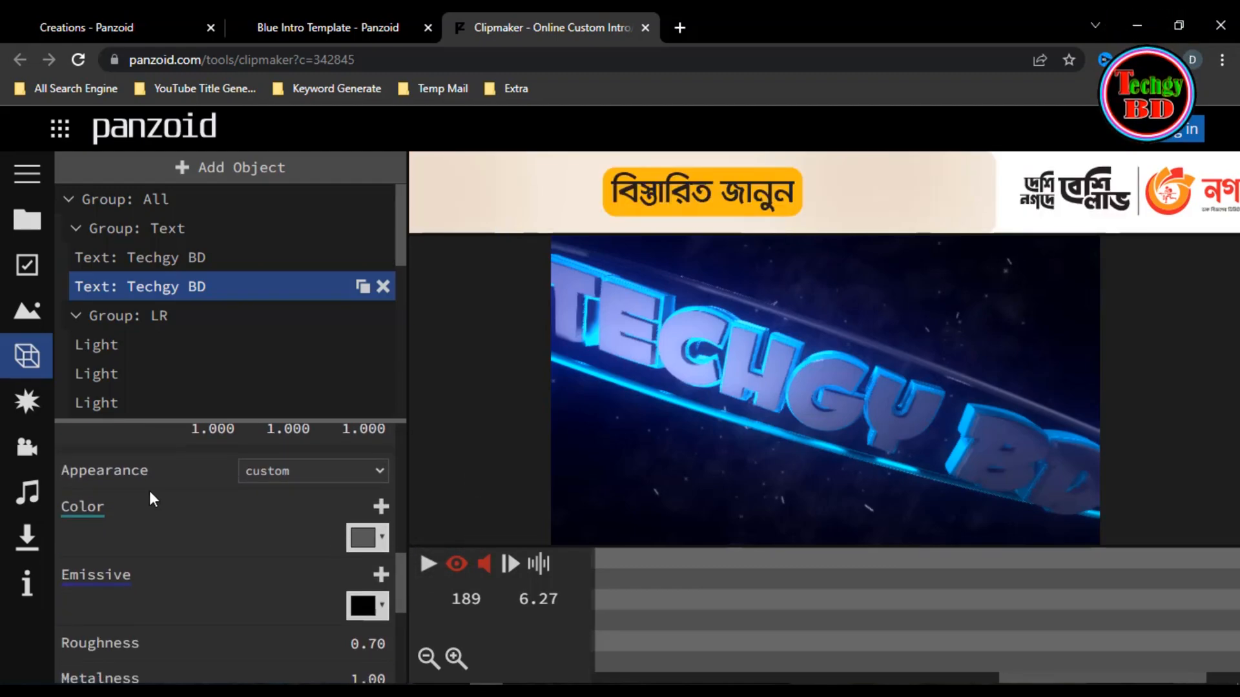
{"action": "left_click", "coordinate": [375, 473]}
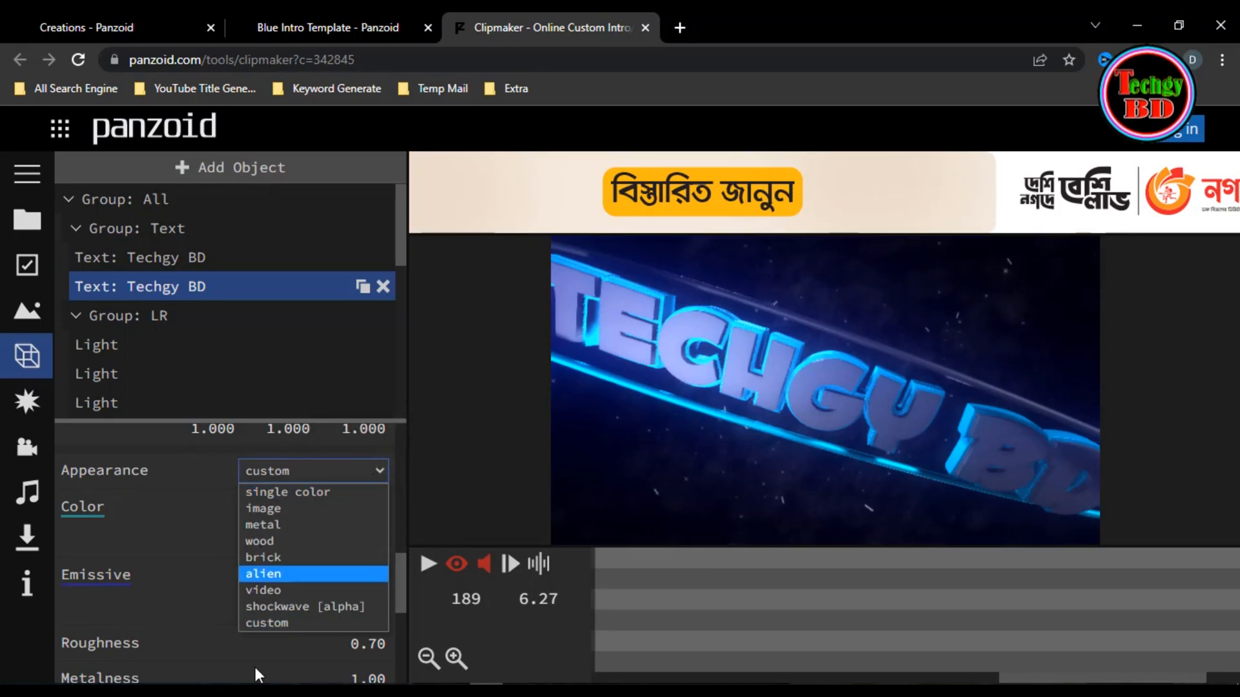
{"action": "mouse_move", "coordinate": [399, 587]}
{"action": "left_mouse_down"}
{"action": "mouse_move", "coordinate": [406, 531]}
{"action": "mouse_move", "coordinate": [399, 583]}
{"action": "left_mouse_up"}
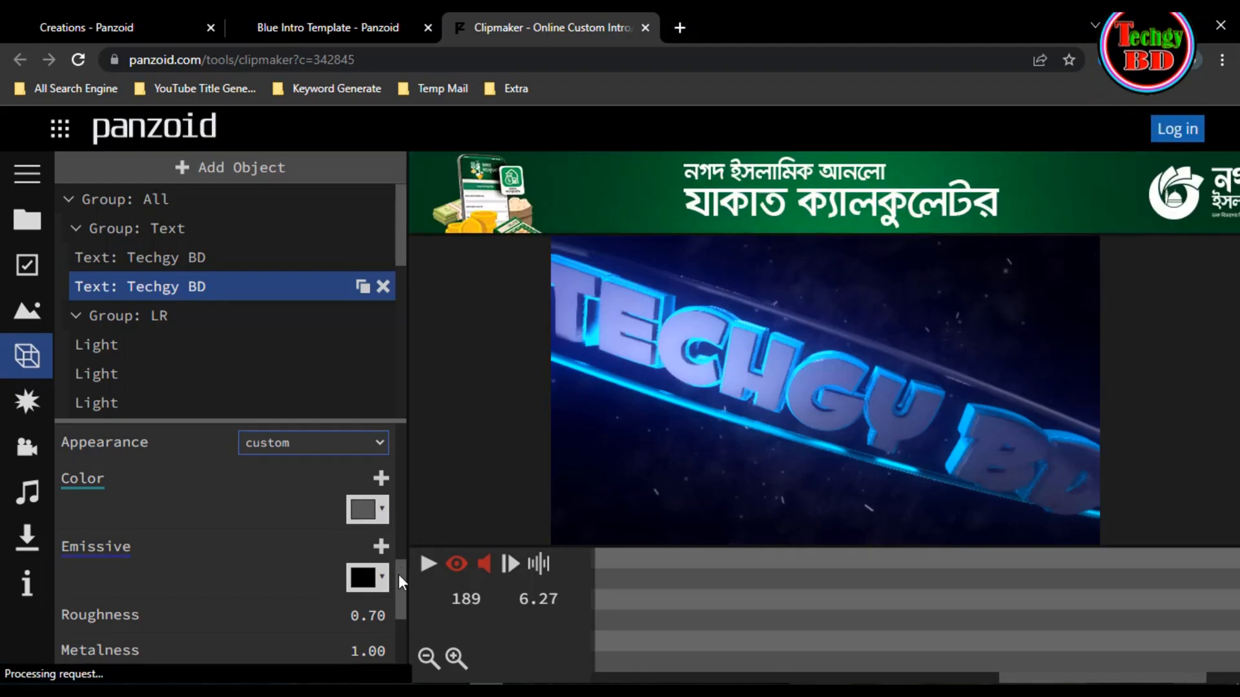
{"action": "left_click_drag", "start_coordinate": [399, 574], "coordinate": [397, 651]}
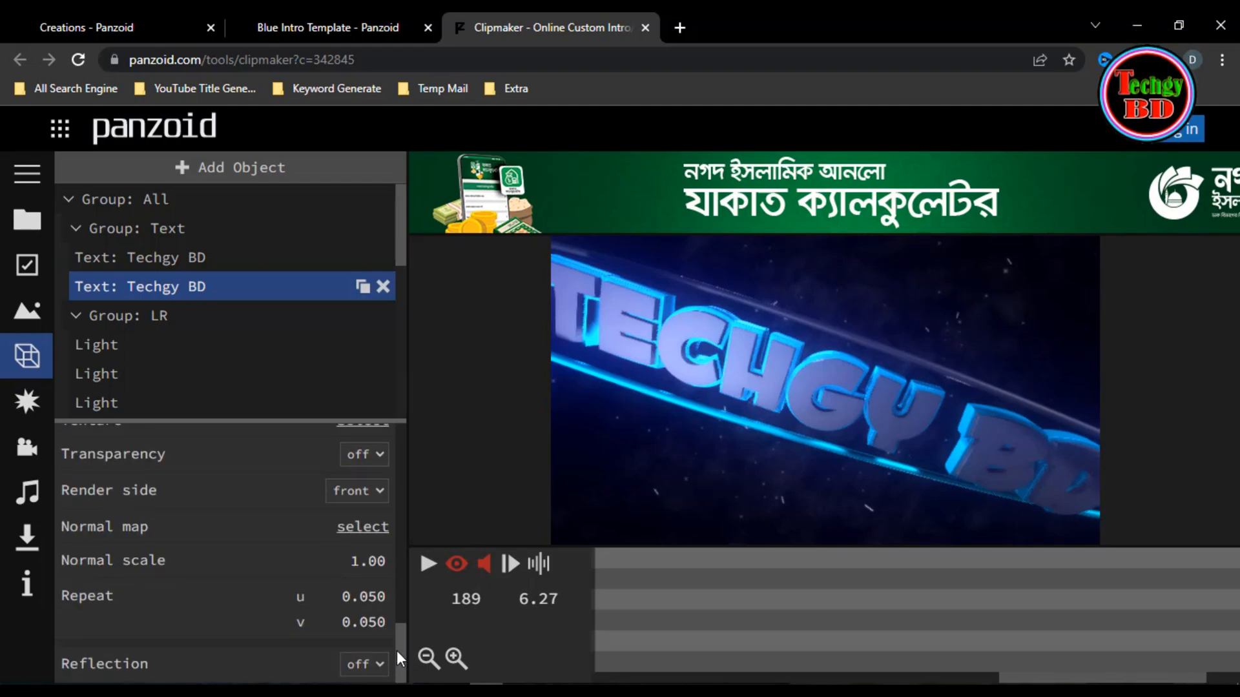
{"action": "left_click_drag", "start_coordinate": [394, 564], "coordinate": [393, 449]}
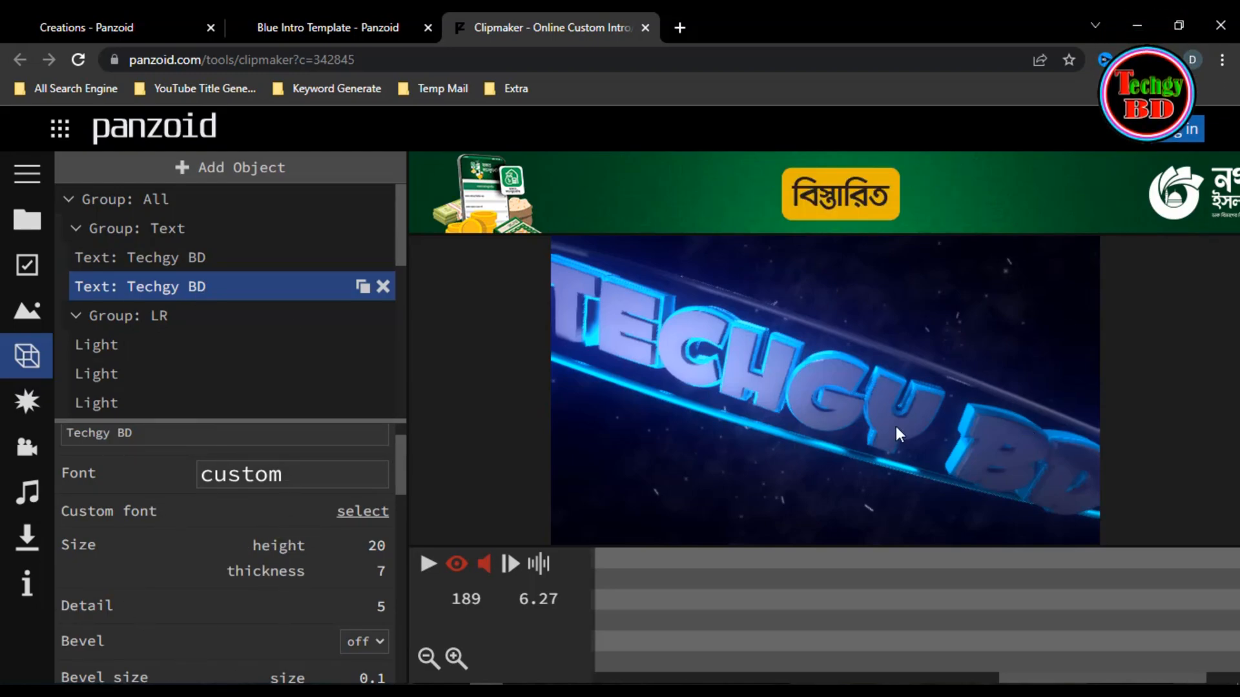
- Move the playhead to frame 186 and play the intro preview, pausing it at frame 244
{"action": "left_click", "coordinate": [597, 592]}
{"action": "left_click_drag", "start_coordinate": [607, 593], "coordinate": [556, 612]}
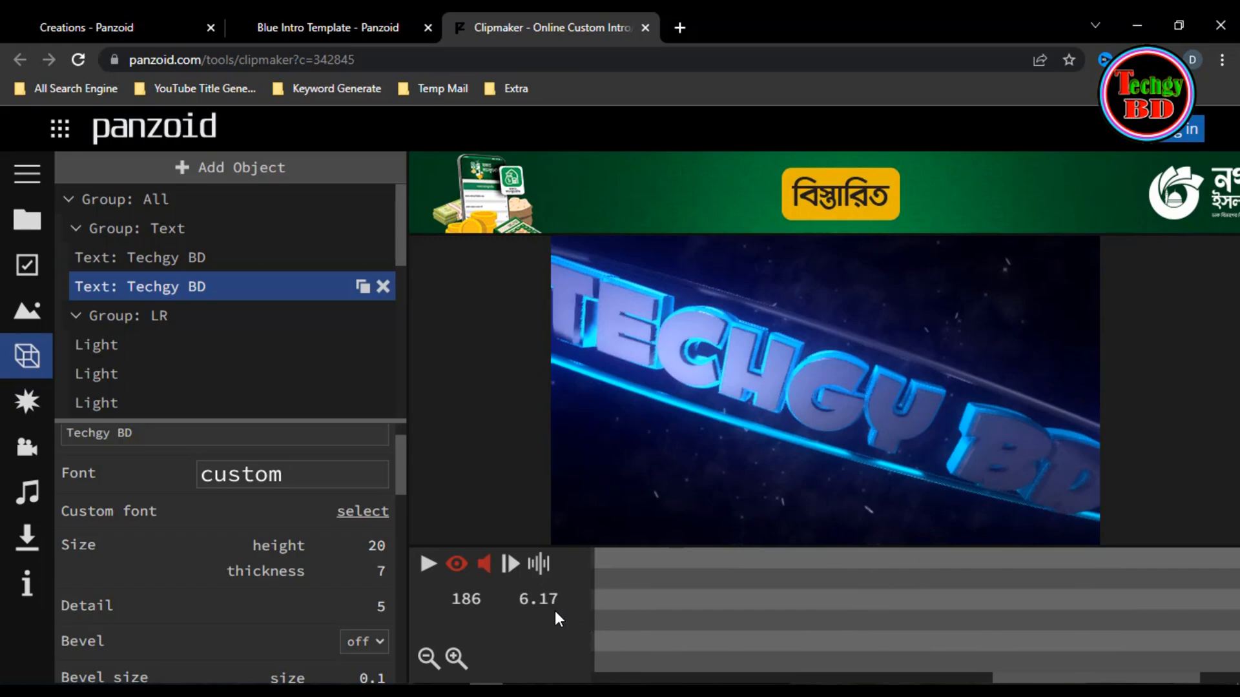
{"action": "left_click", "coordinate": [428, 567]}
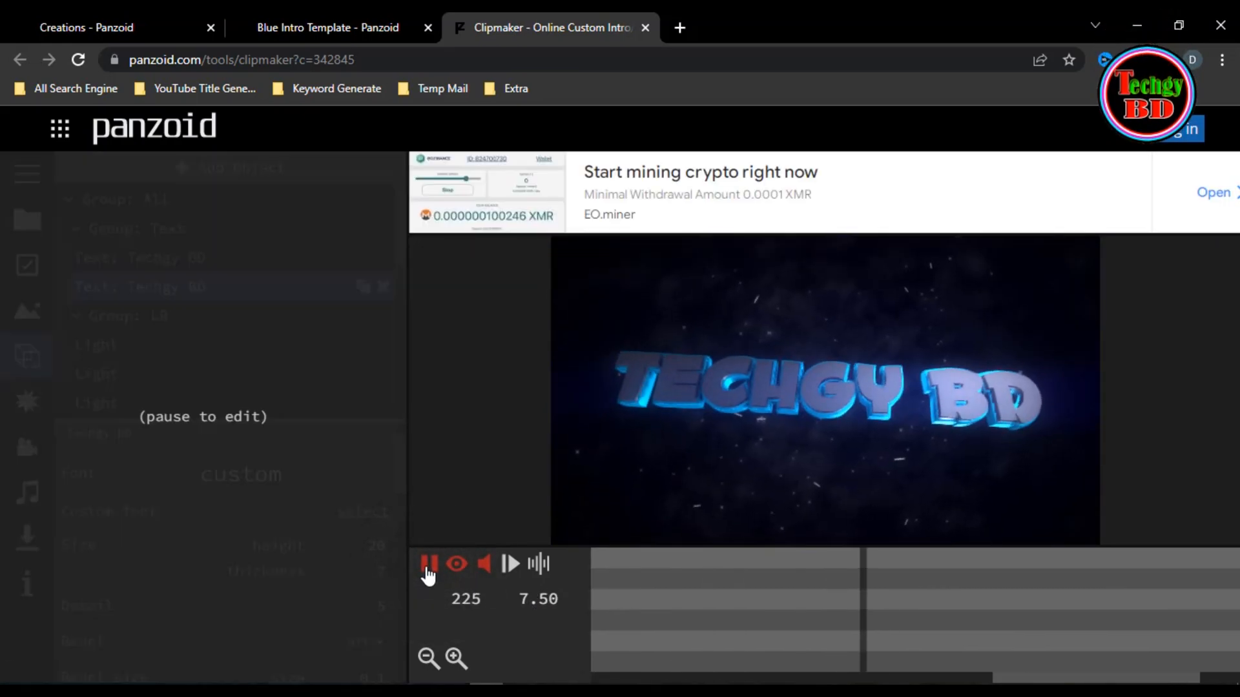
{"action": "left_click", "coordinate": [427, 568]}
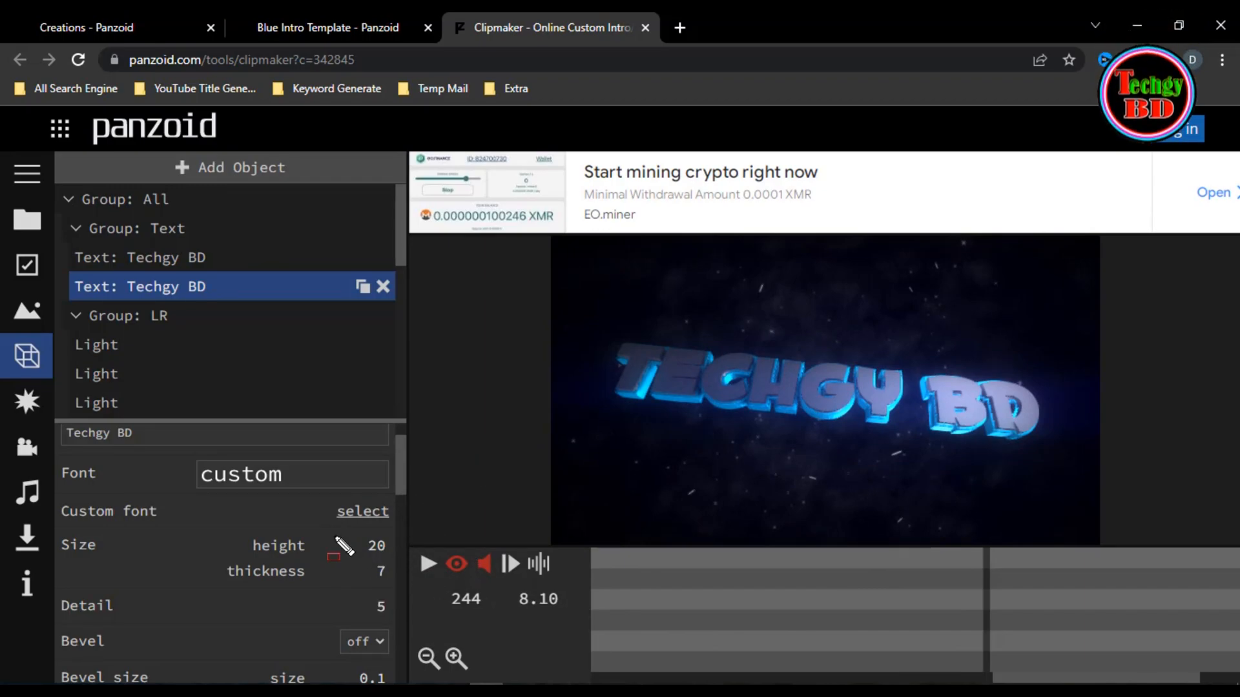
- Render the video for download in balanced mode with the .mkv (vp8/opus) format
{"action": "left_click", "coordinate": [32, 534]}
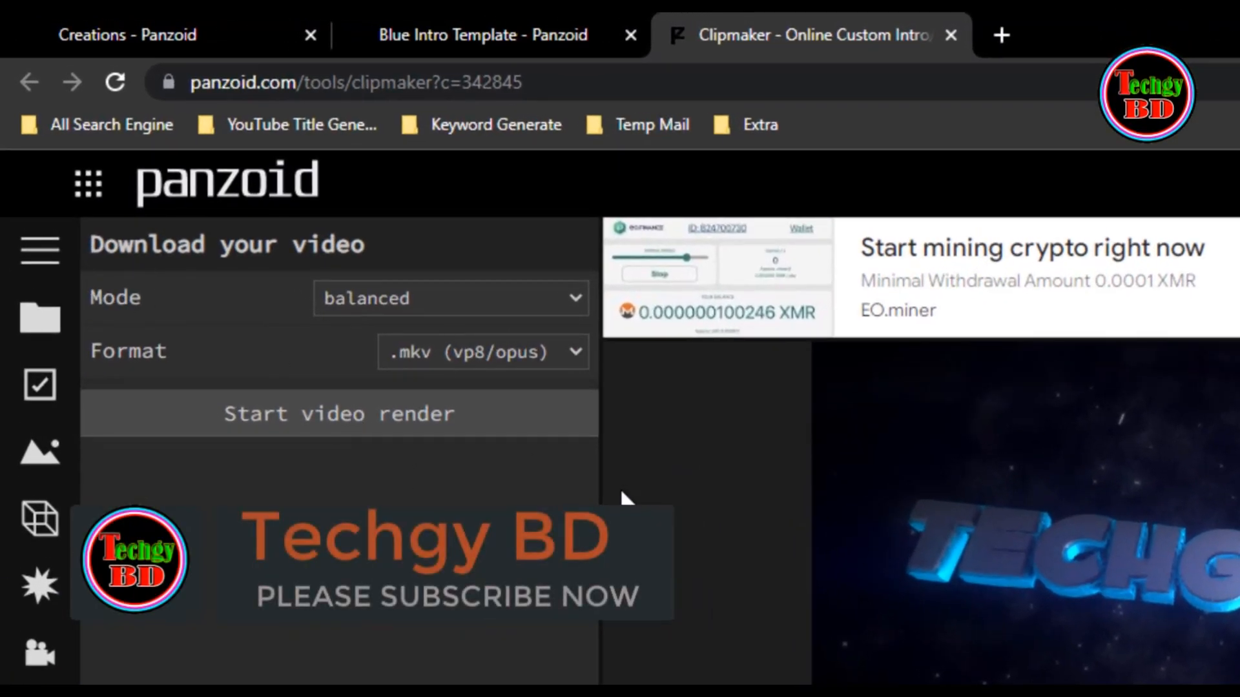
{"action": "left_click", "coordinate": [466, 297]}
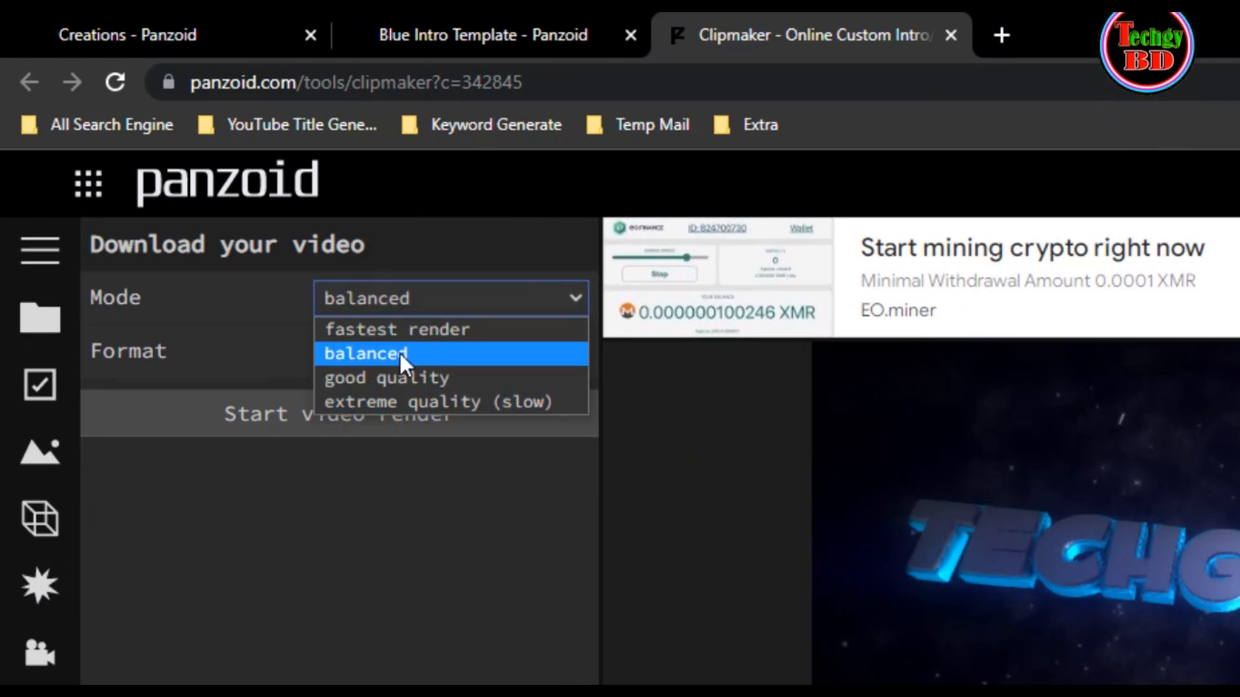
{"action": "left_click", "coordinate": [359, 354]}
{"action": "left_click", "coordinate": [486, 352]}
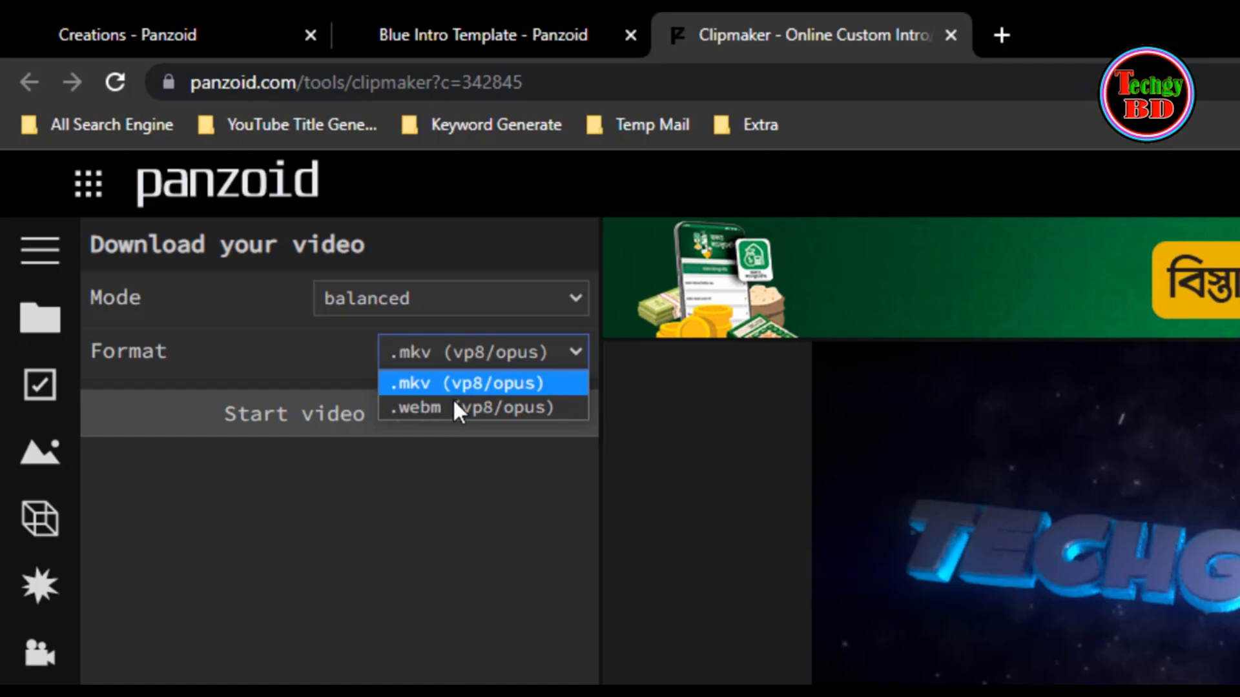
{"action": "left_click", "coordinate": [422, 383]}
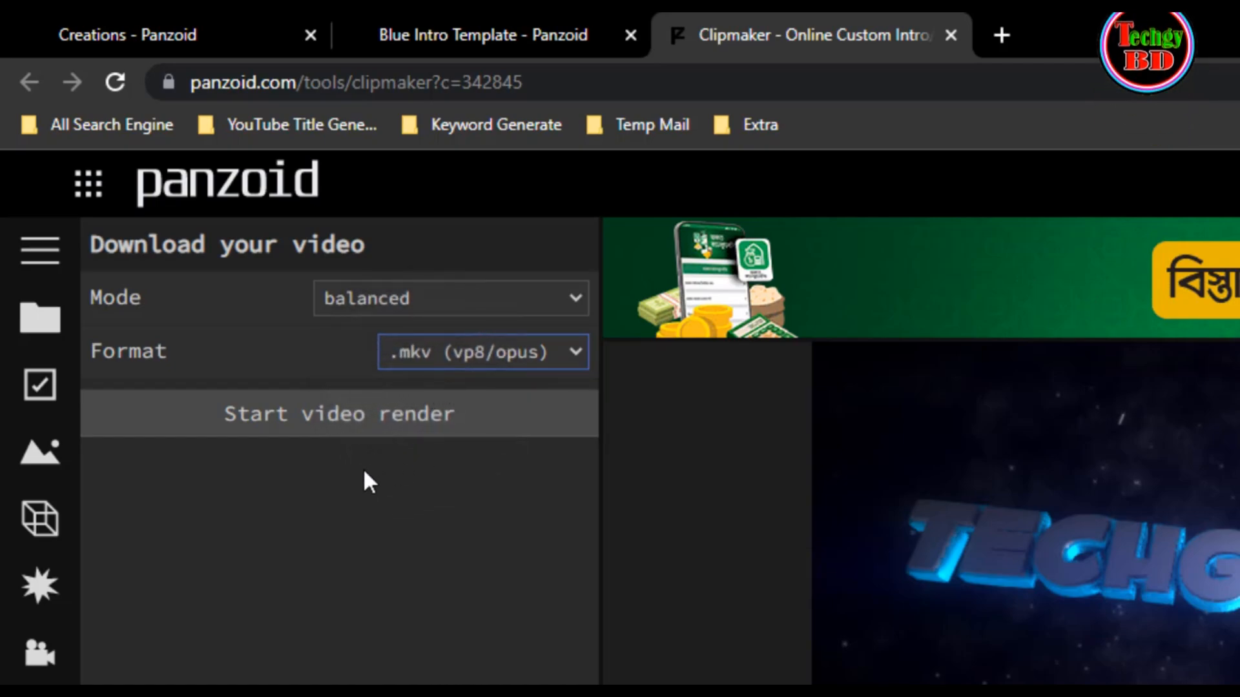
{"action": "left_click_drag", "start_coordinate": [203, 394], "coordinate": [480, 439]}
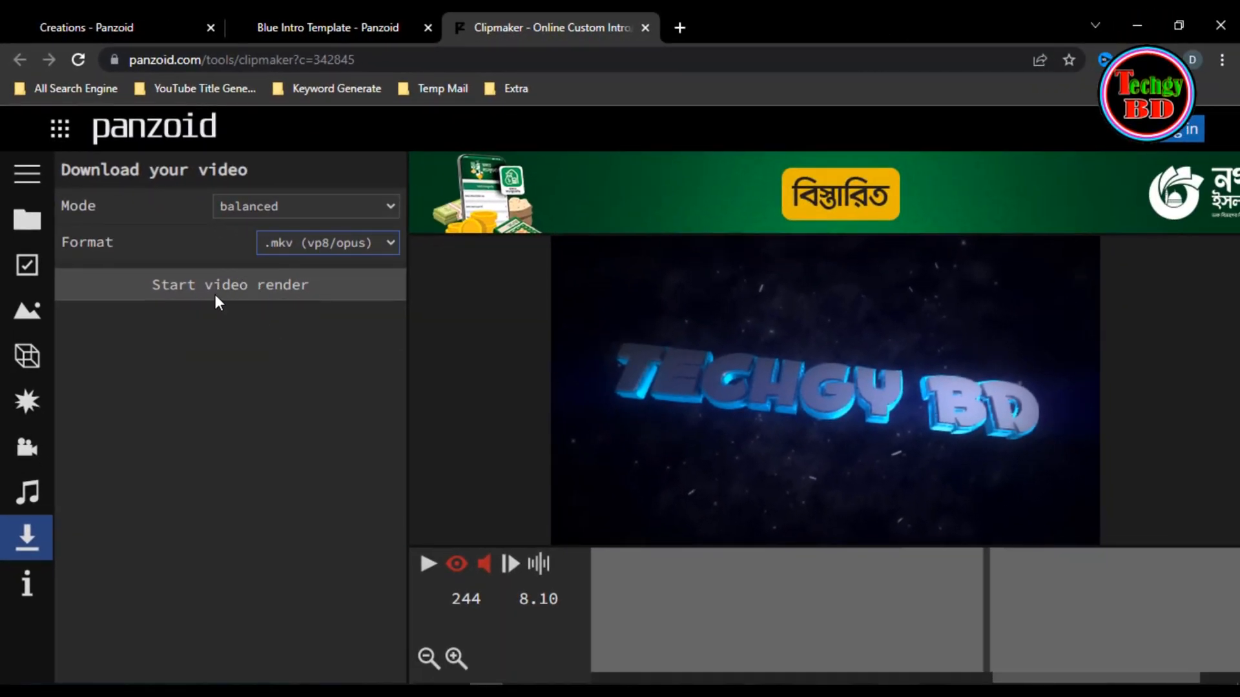
{"action": "left_click", "coordinate": [241, 286]}
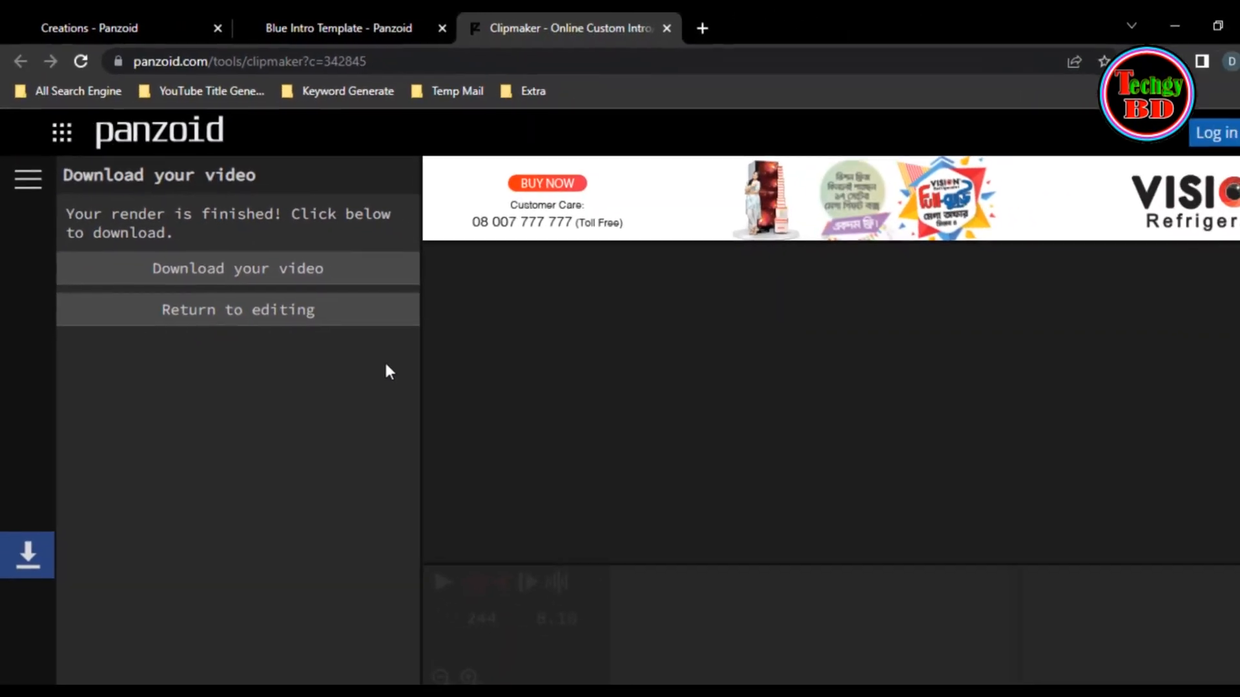
{"action": "key", "text": "ctrl+shift+d"}
{"action": "left_click_drag", "start_coordinate": [184, 358], "coordinate": [195, 327]}
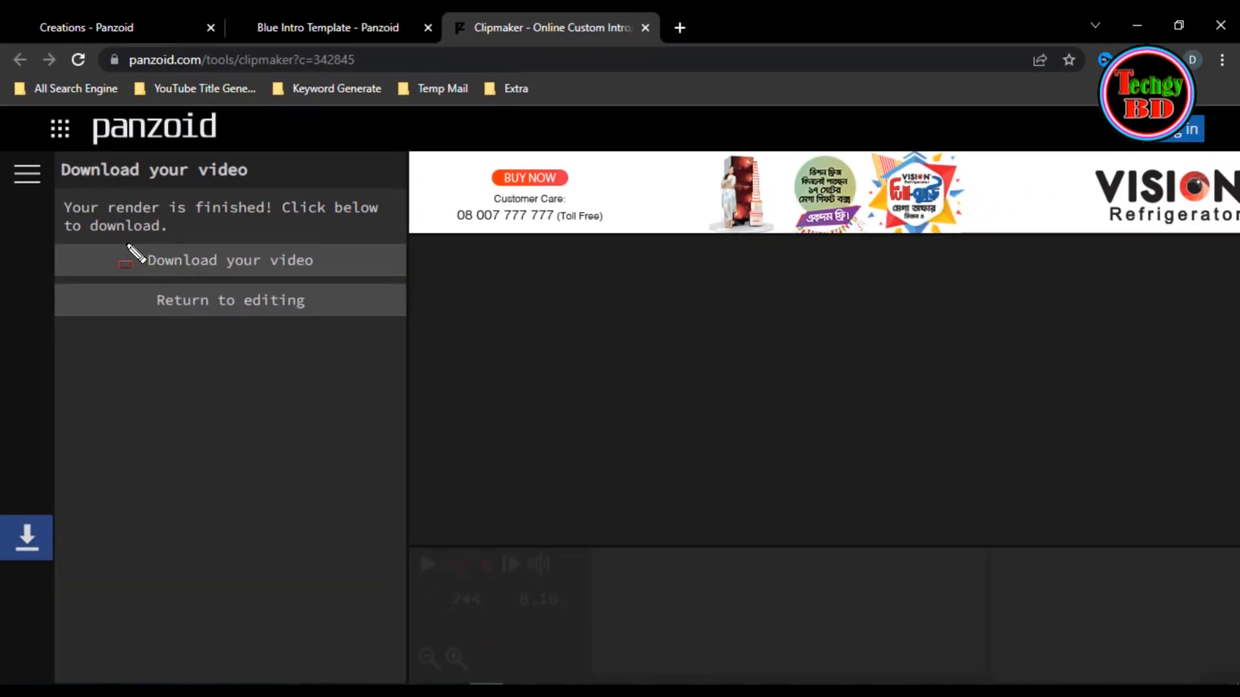
{"action": "left_click_drag", "start_coordinate": [281, 275], "coordinate": [328, 278]}
{"action": "key", "text": "Escape"}
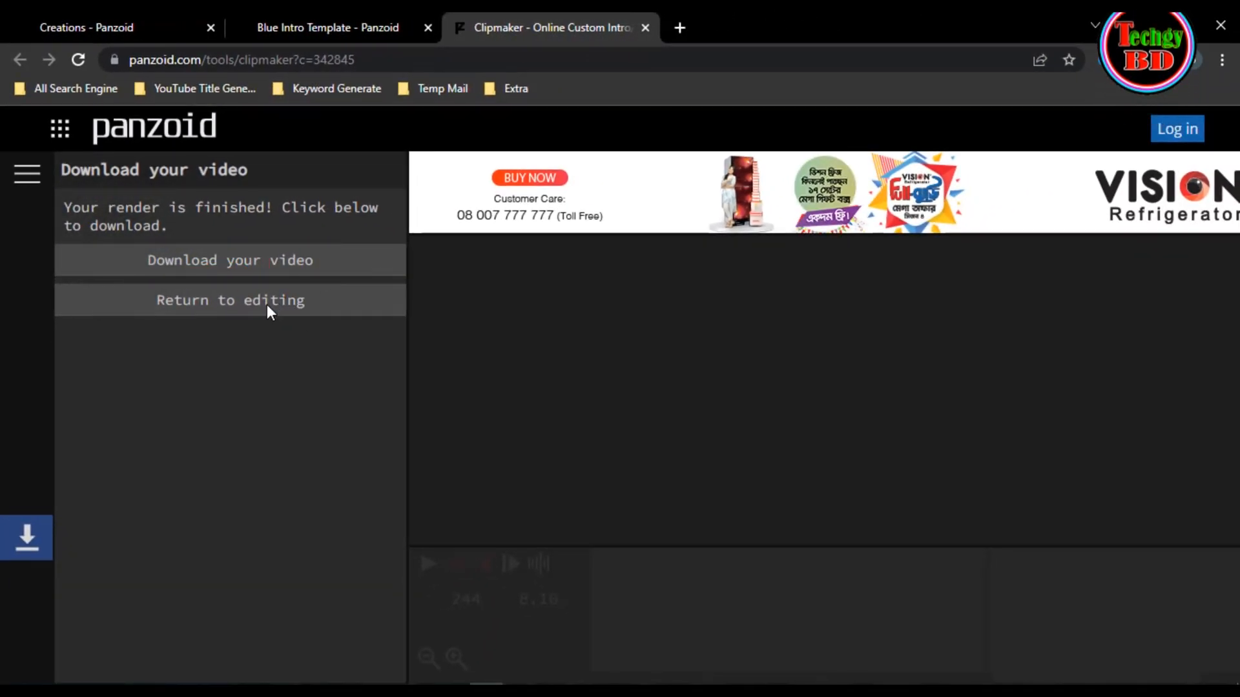
- Download the finished render of the intro video
{"action": "left_click", "coordinate": [250, 274]}
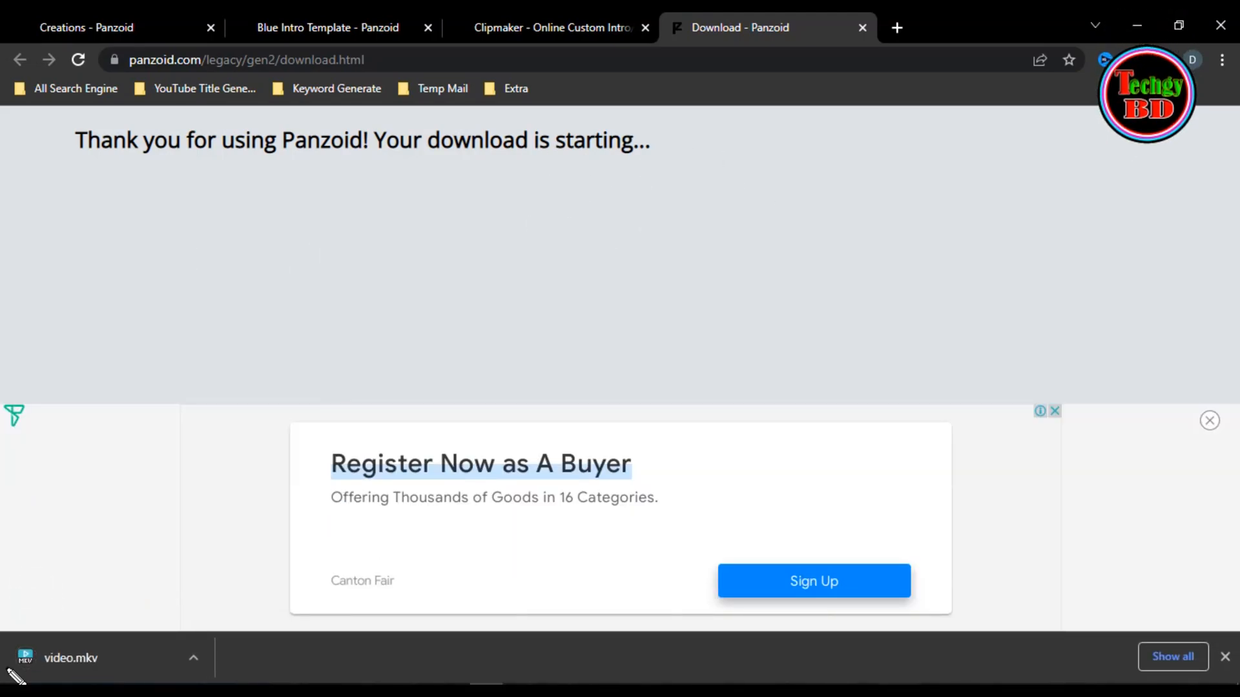
{"action": "mouse_move", "coordinate": [5, 635]}
{"action": "left_mouse_down"}
{"action": "mouse_move", "coordinate": [97, 683]}
{"action": "mouse_move", "coordinate": [206, 681]}
{"action": "left_mouse_up"}
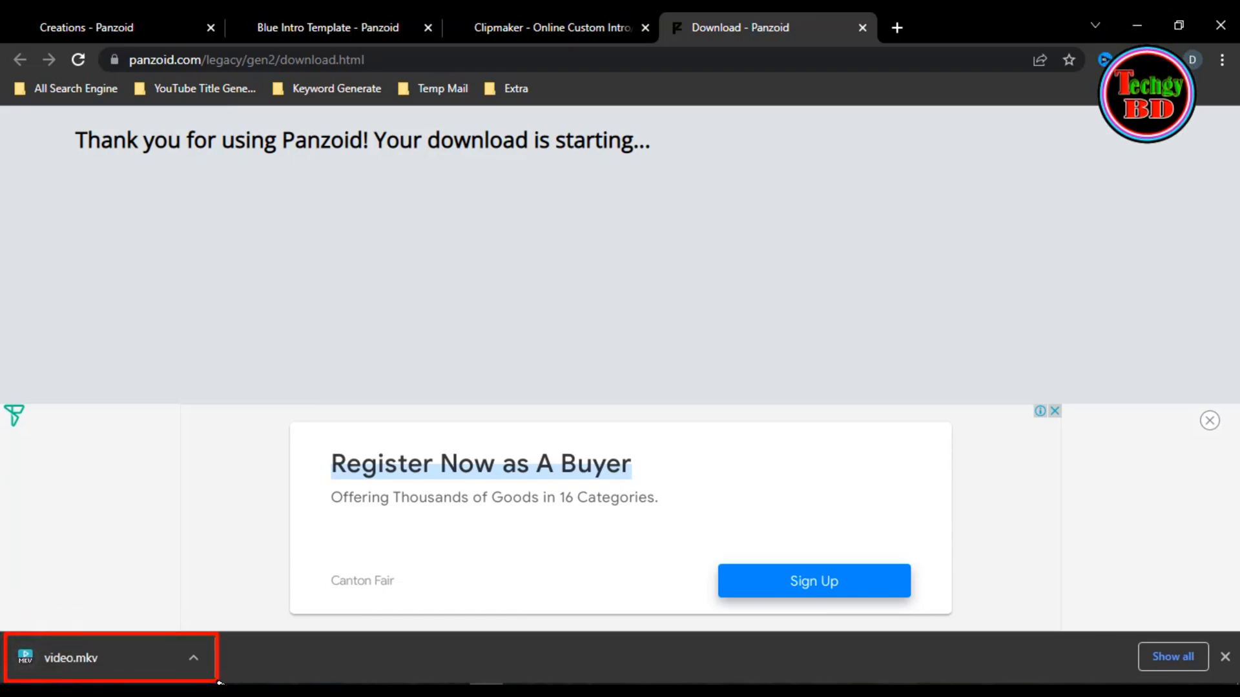
- Show the downloaded video.mkv in its folder and play it full screen in PotPlayer
{"action": "left_click", "coordinate": [196, 653]}
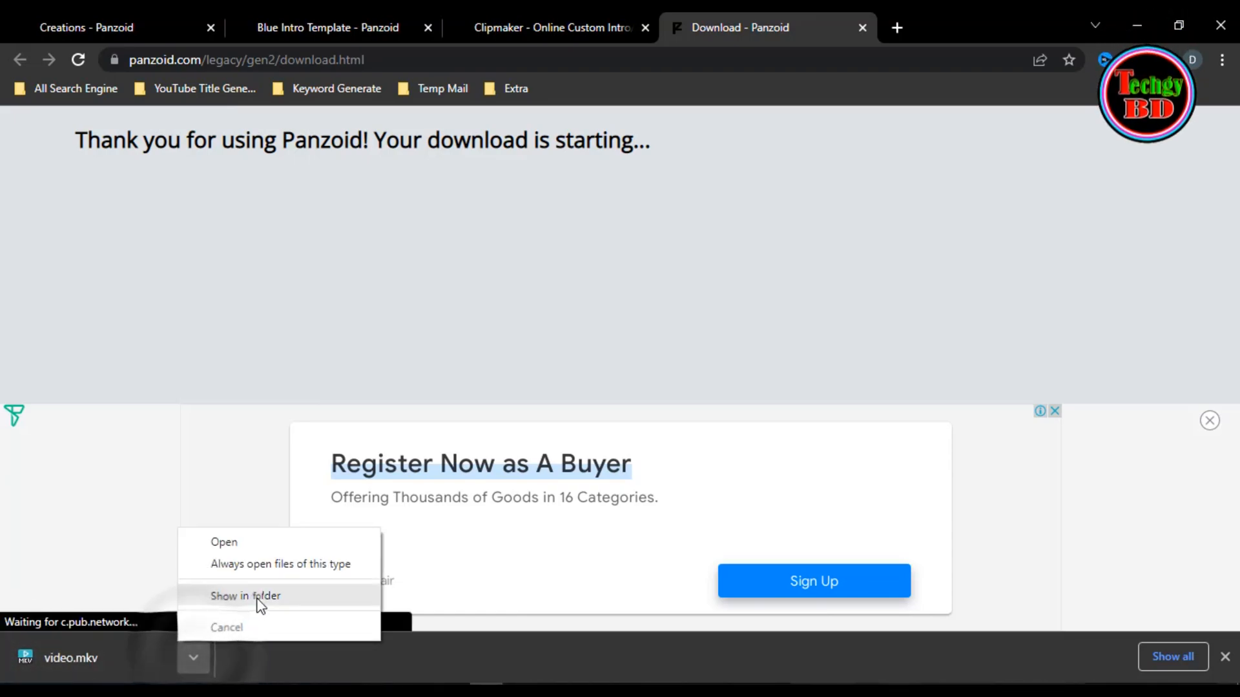
{"action": "left_click", "coordinate": [256, 598]}
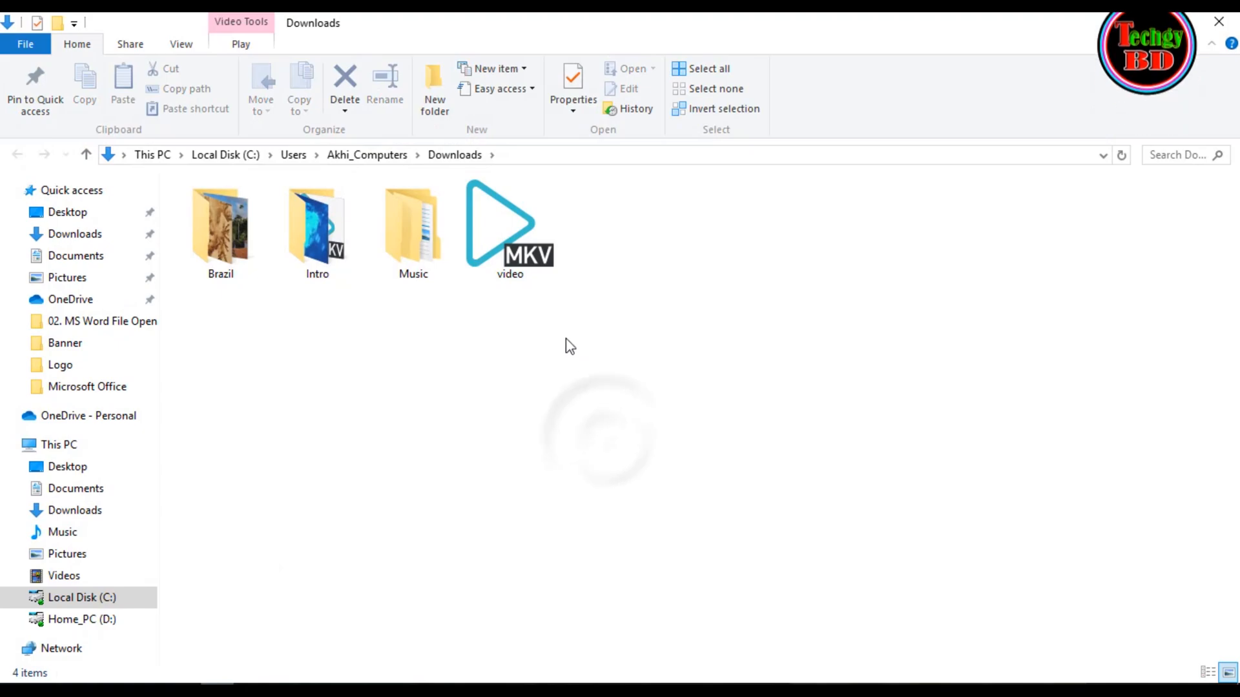
{"action": "double_click", "coordinate": [538, 244]}
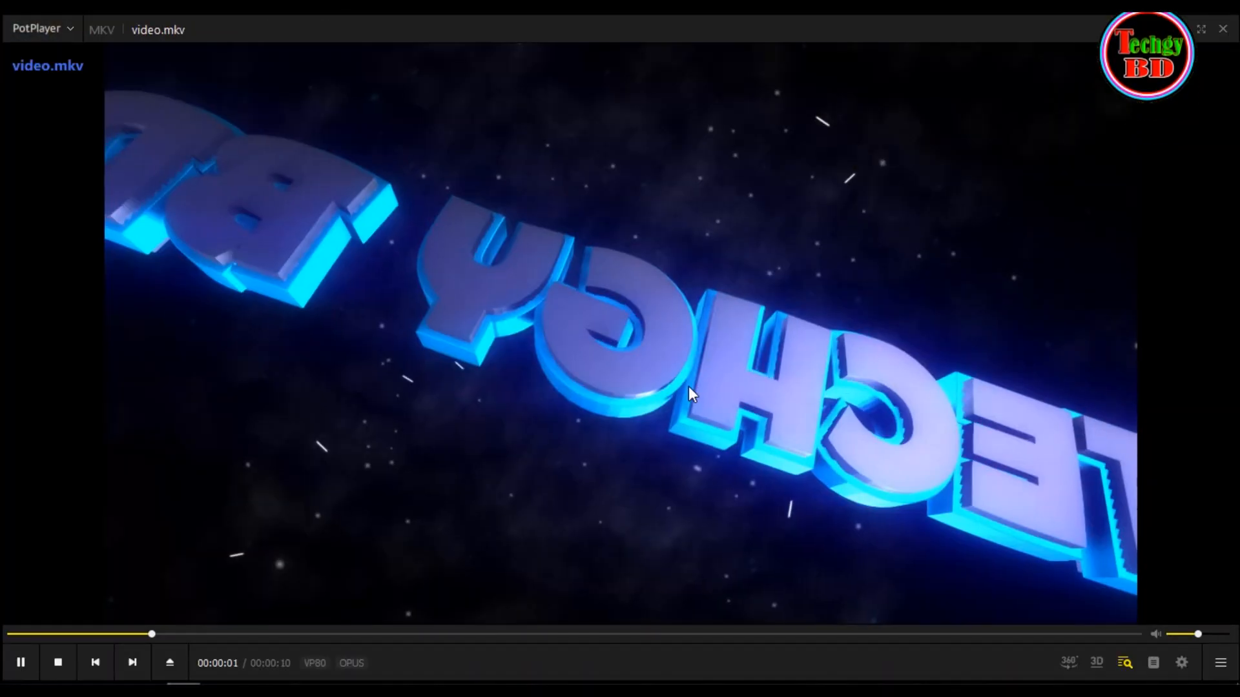
{"action": "double_click", "coordinate": [688, 386]}
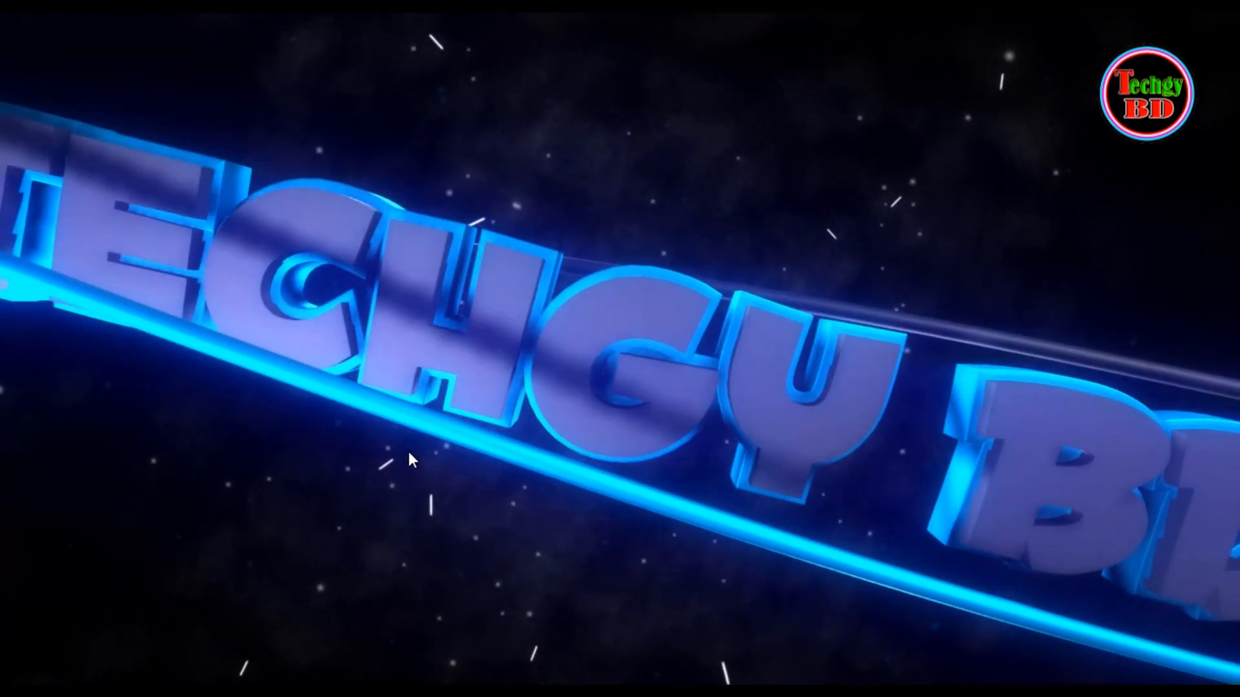
- Replay video.mkv in full screen, return to windowed mode and close PotPlayer
{"action": "left_click", "coordinate": [1174, 661]}
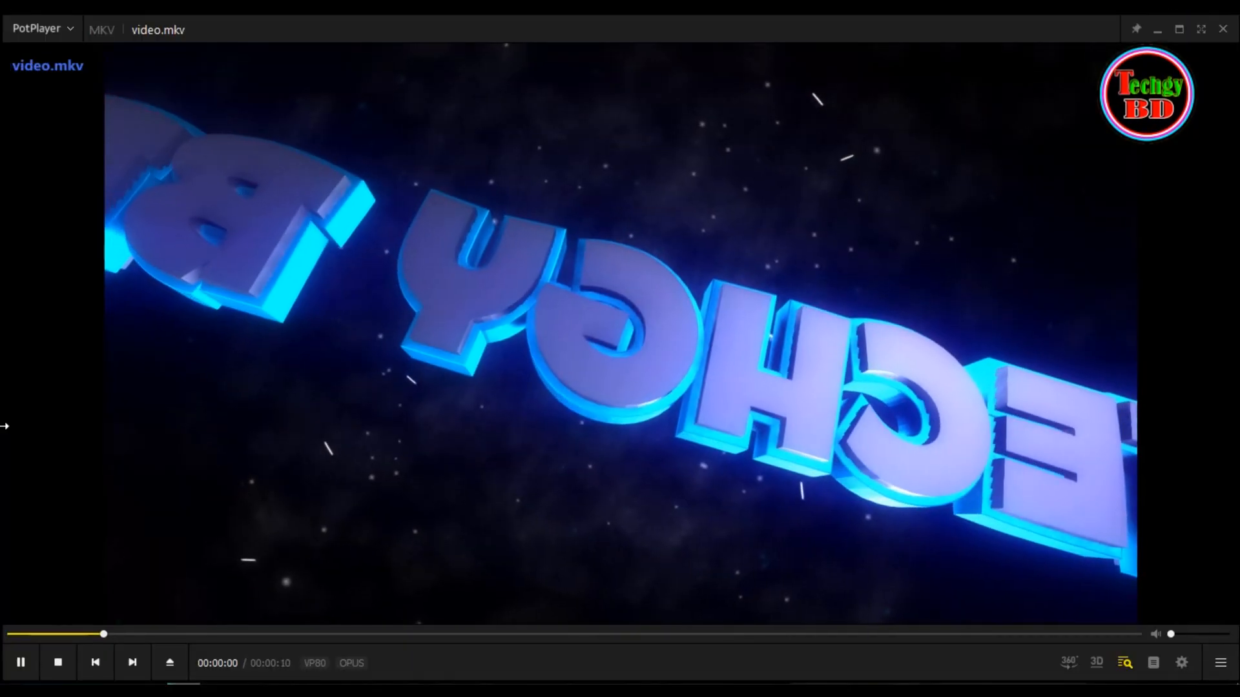
{"action": "key", "text": "Return"}
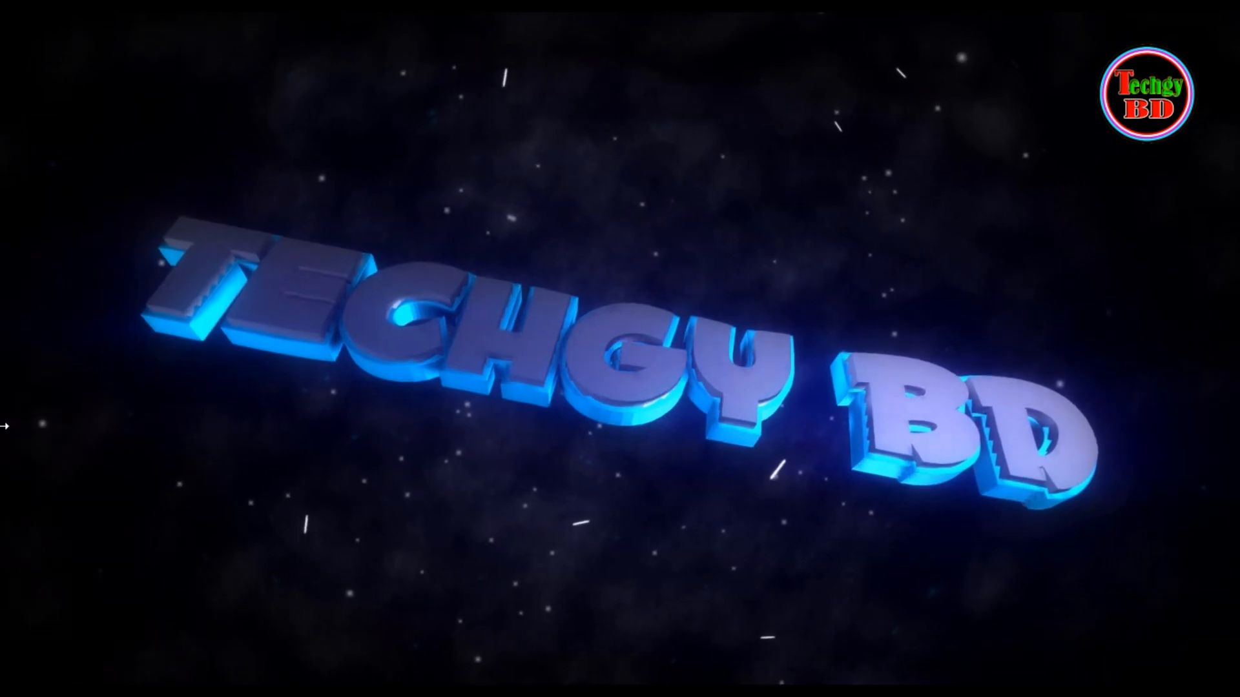
{"action": "key", "text": "Escape"}
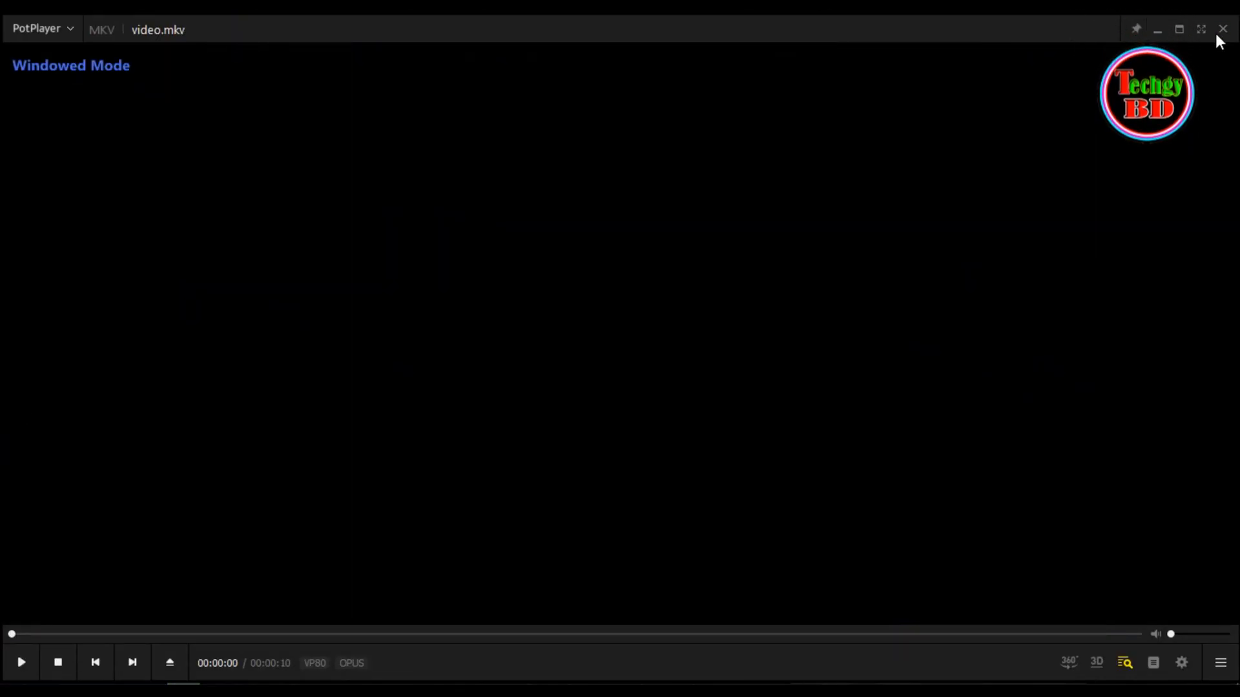
{"action": "left_click", "coordinate": [1223, 30]}
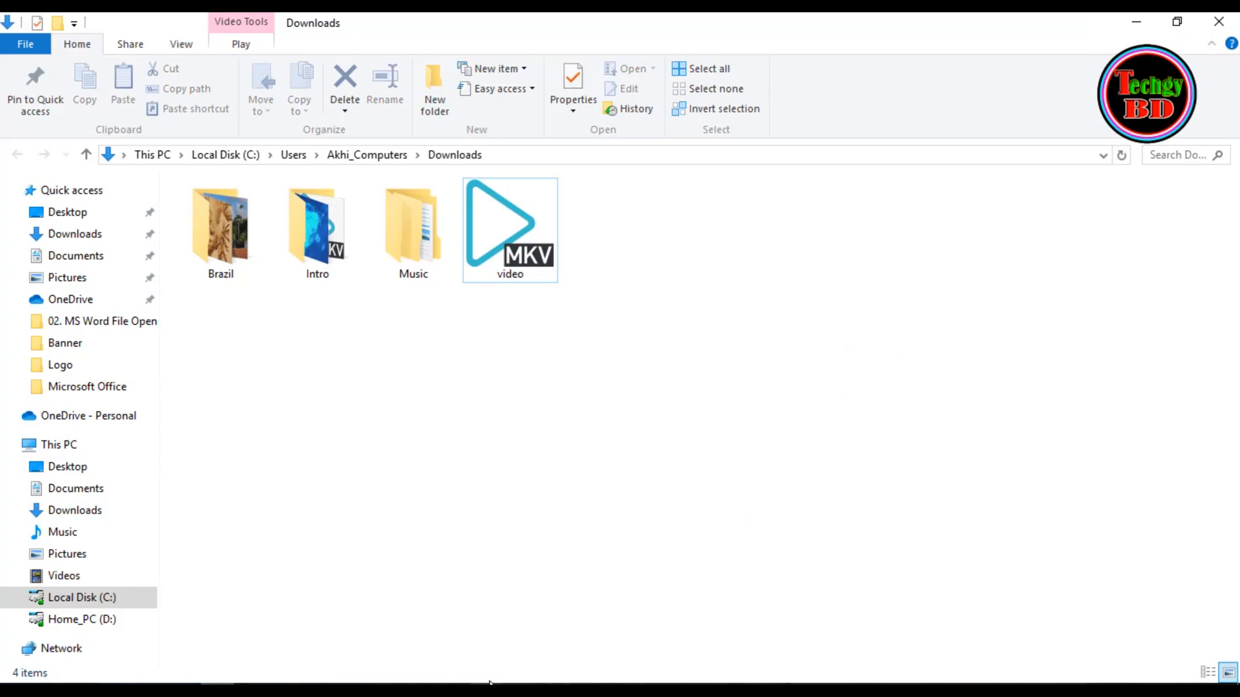
- Switch back to Chrome and browse the other intro and outro templates on Panzoid's top Creations page
{"action": "left_click", "coordinate": [481, 686]}
{"action": "left_click", "coordinate": [280, 21]}
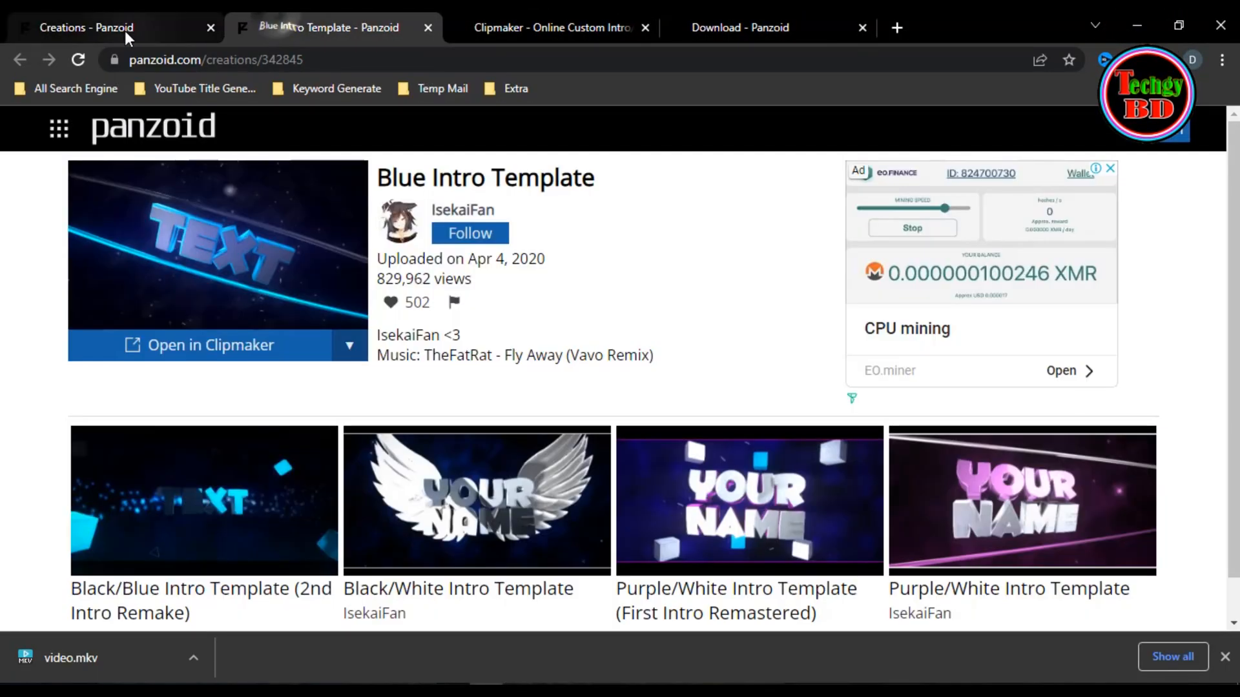
{"action": "left_click", "coordinate": [126, 30]}
{"action": "scroll", "coordinate": [636, 435], "scroll_direction": "down", "scroll_amount": 10}
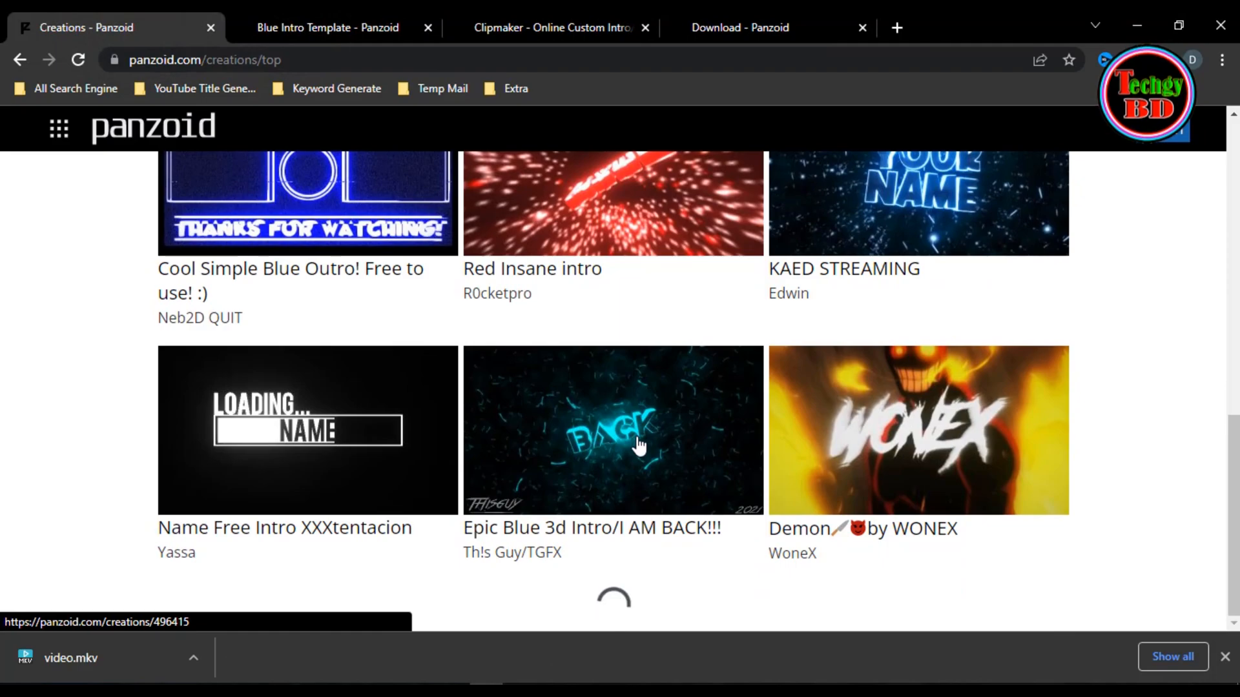
{"action": "scroll", "coordinate": [638, 445], "scroll_direction": "down", "scroll_amount": 9}
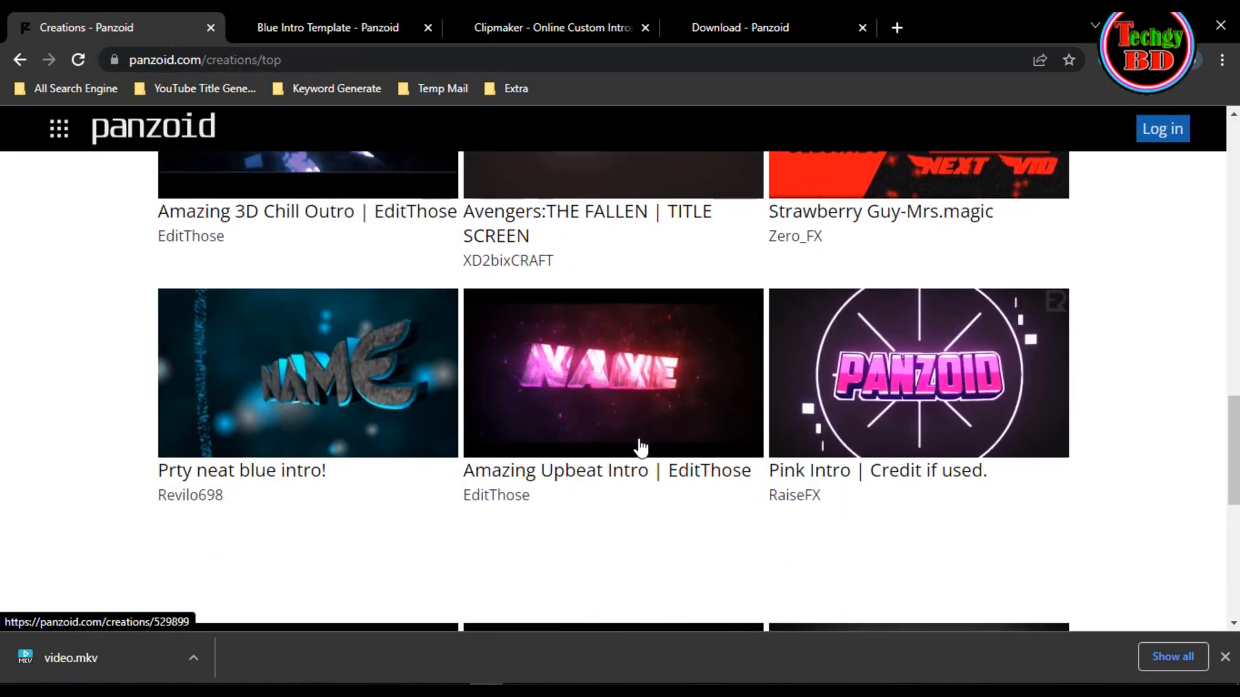
{"action": "scroll", "coordinate": [639, 444], "scroll_direction": "down", "scroll_amount": 10}
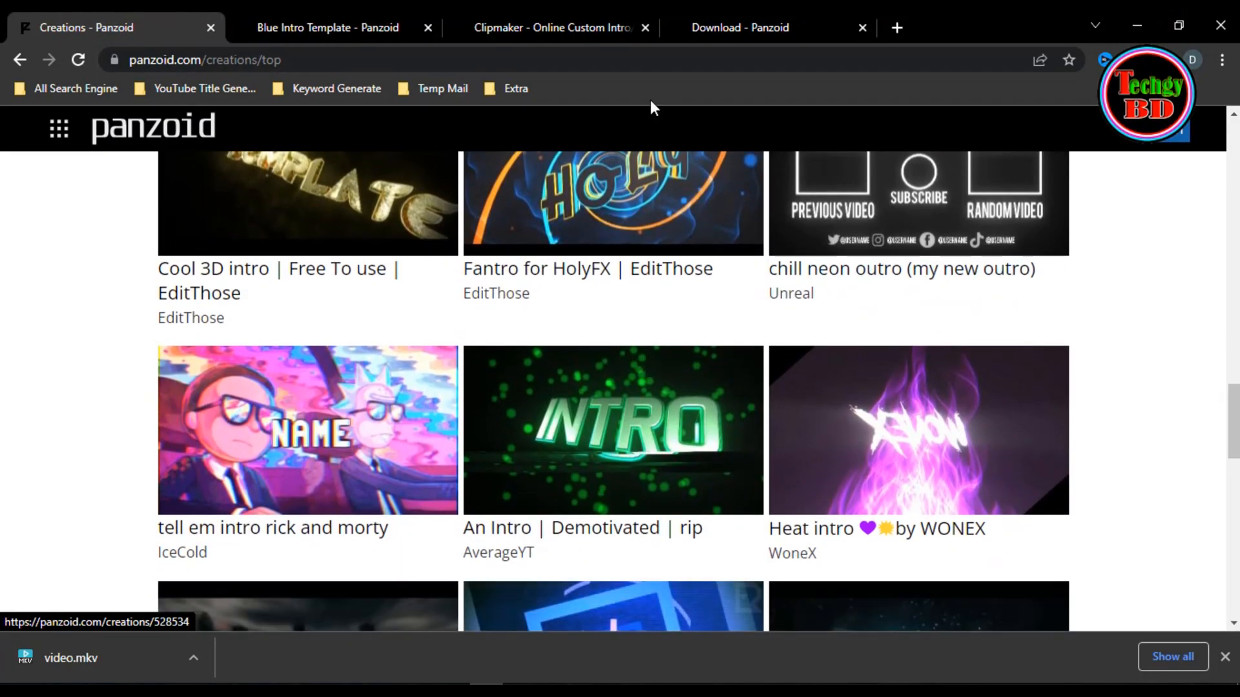
{"action": "scroll", "coordinate": [617, 368], "scroll_direction": "down", "scroll_amount": 4}
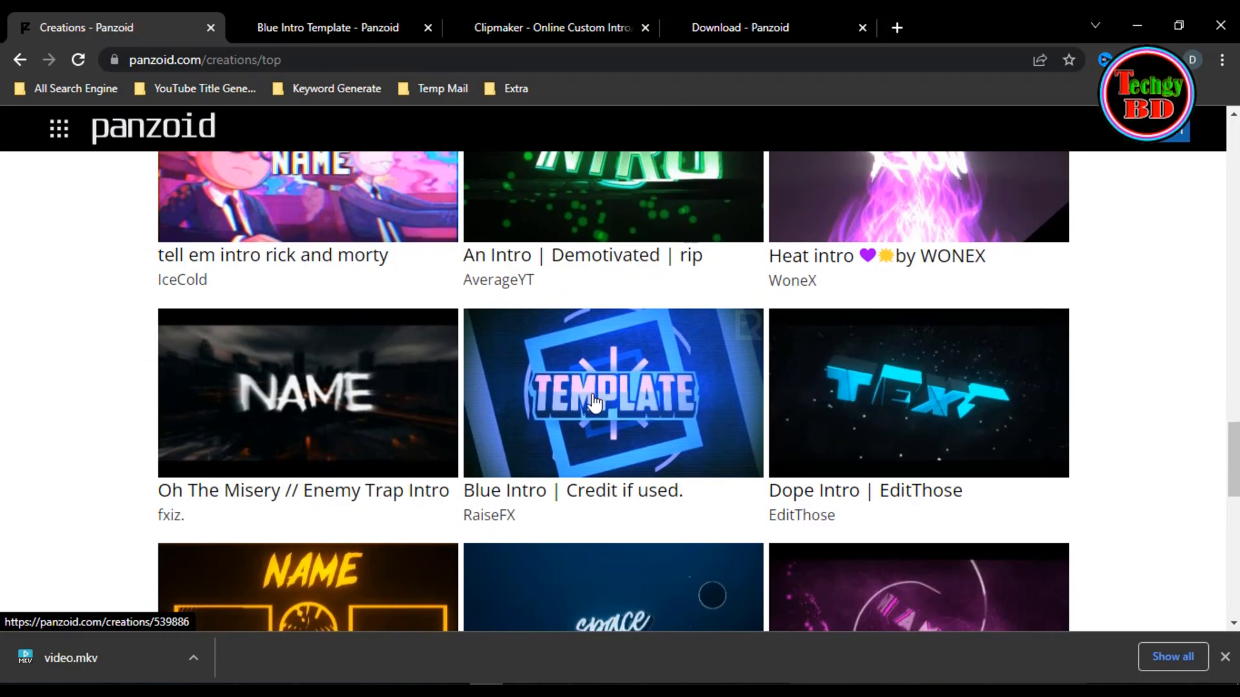
{"action": "scroll", "coordinate": [594, 404], "scroll_direction": "down", "scroll_amount": 9}
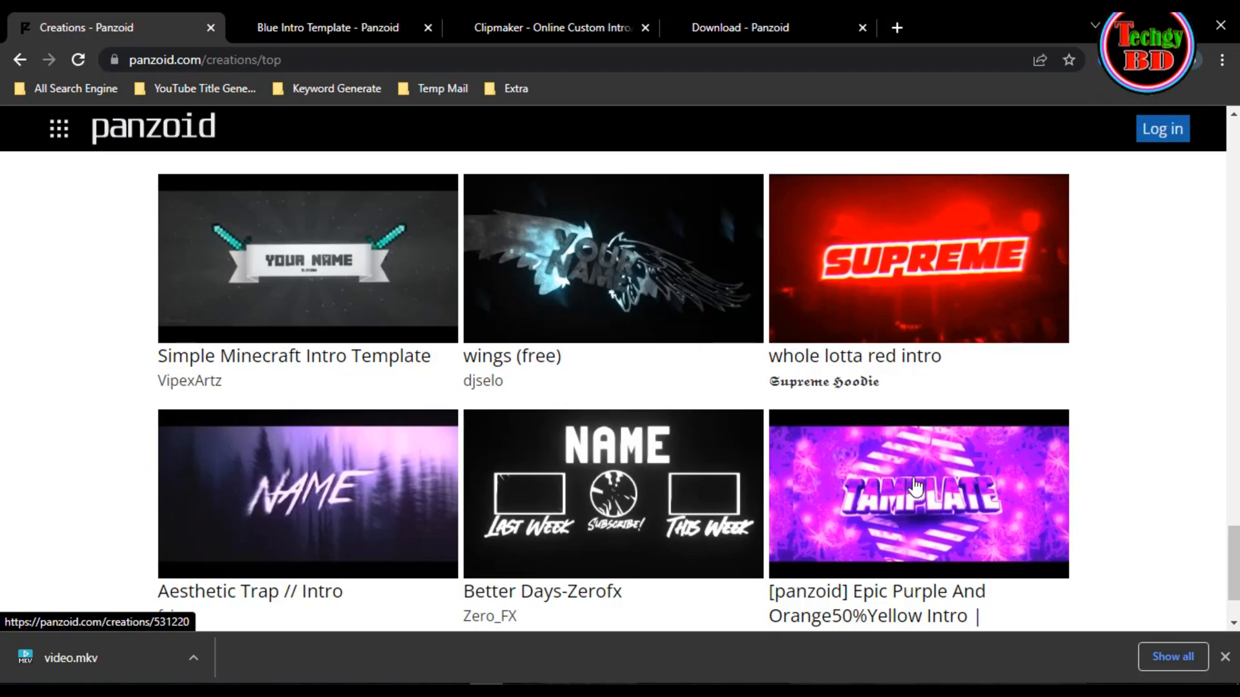
- Minimize the browser and the Downloads folder window, and refresh the desktop
{"action": "left_click", "coordinate": [1135, 26]}
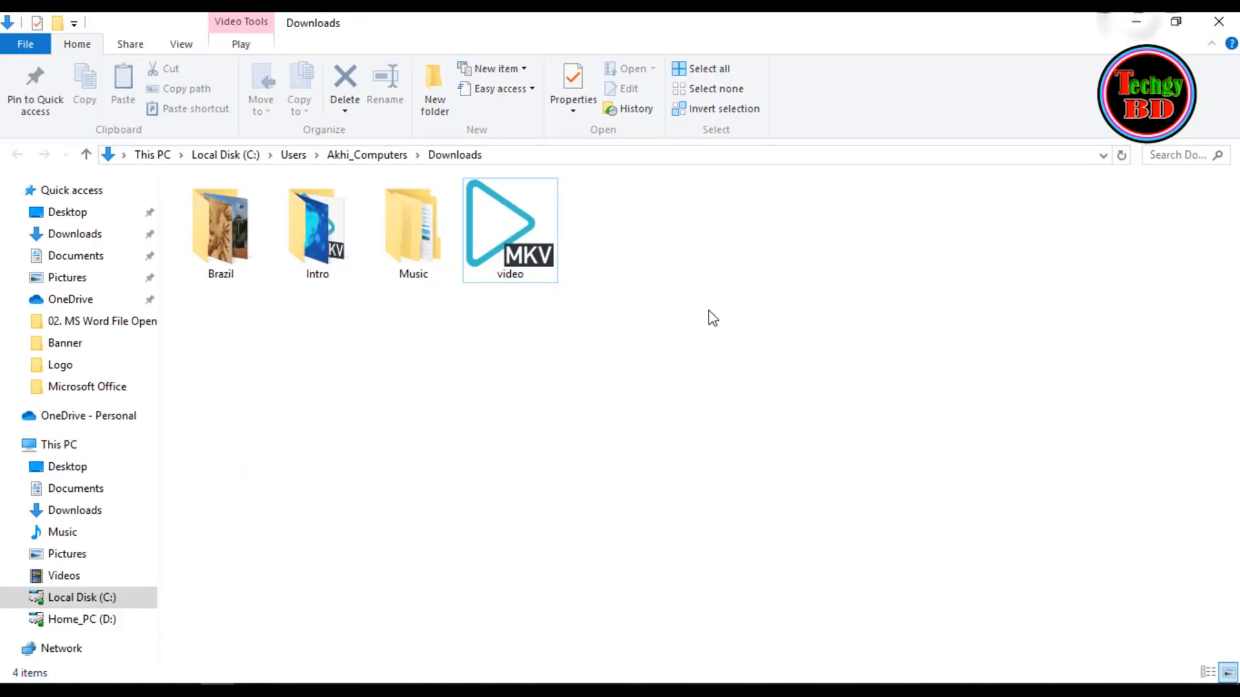
{"action": "right_click", "coordinate": [526, 216]}
{"action": "left_click", "coordinate": [568, 271]}
{"action": "right_click", "coordinate": [612, 323]}
{"action": "left_click", "coordinate": [658, 378]}
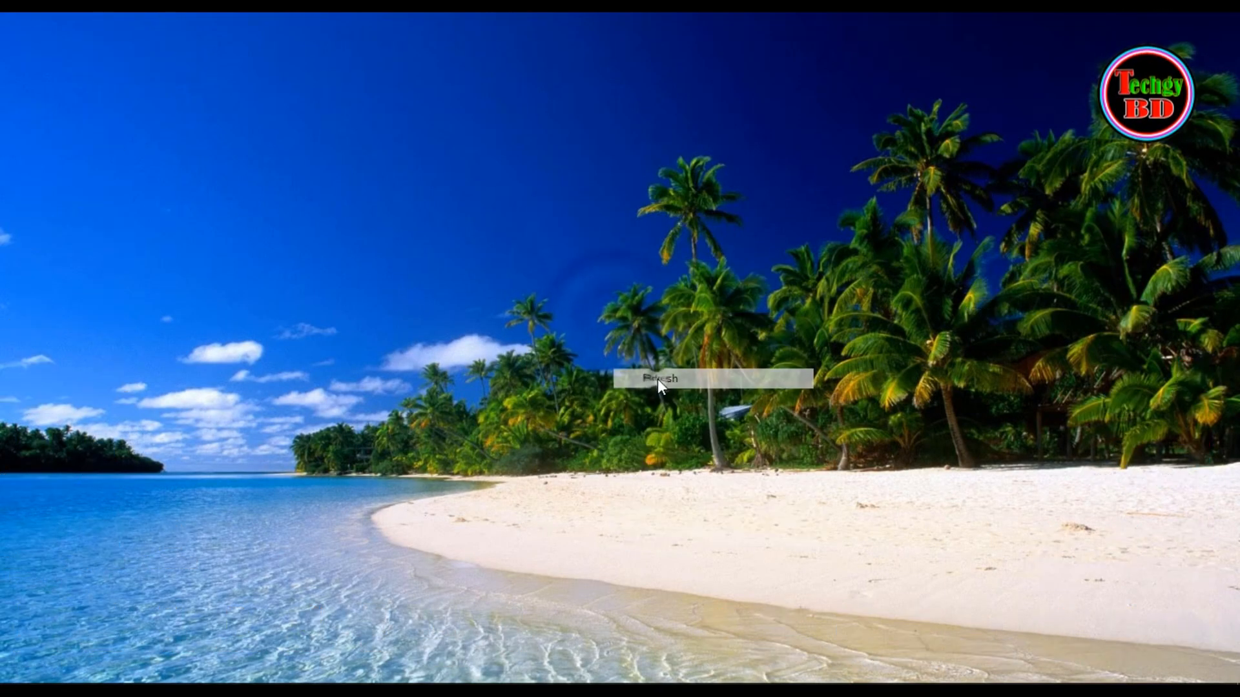